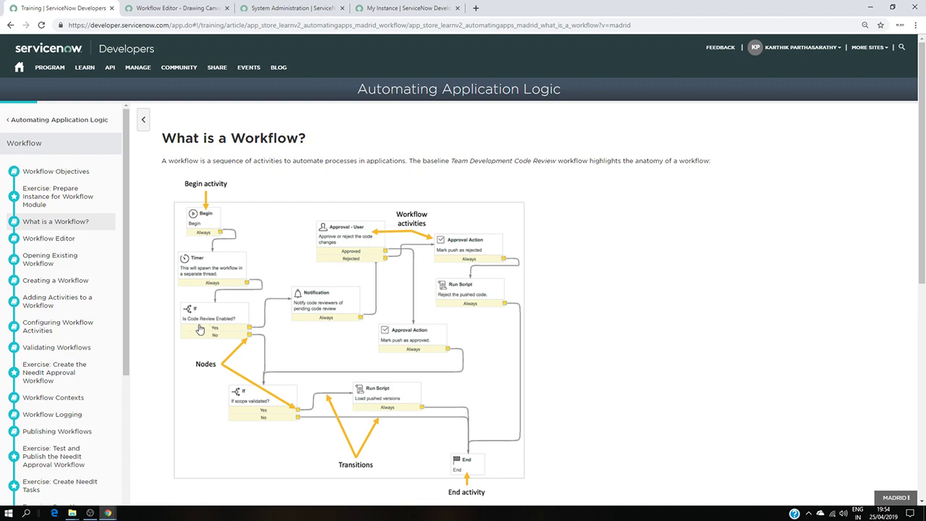
Read the "What is a Workflow?" article and open the exercise on creating the NeedIt Approval Workflow to review its instructions
scroll(325, 295, "up", 2)
scroll(340, 284, "down", 1)
scroll(349, 297, "up", 1)
scroll(354, 302, "down", 5)
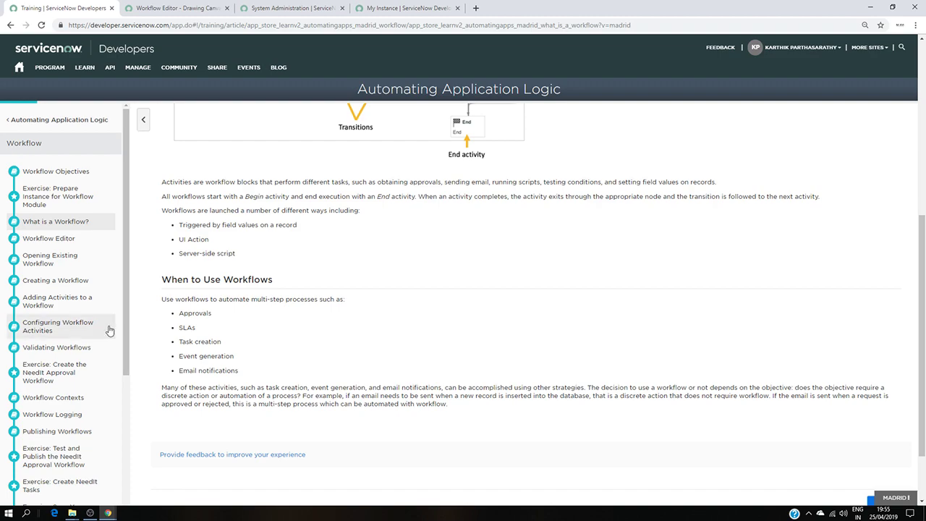
scroll(61, 371, "down", 1)
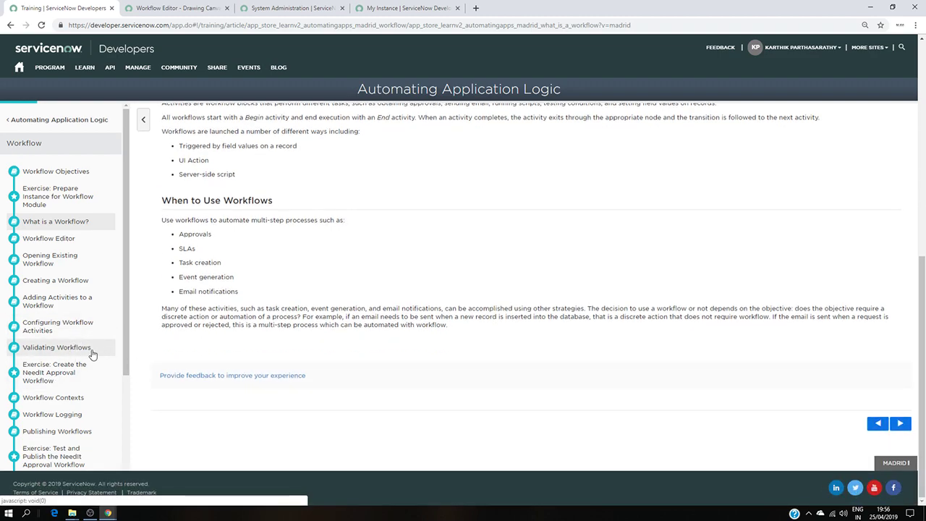
left_click(69, 373)
scroll(281, 323, "down", 2)
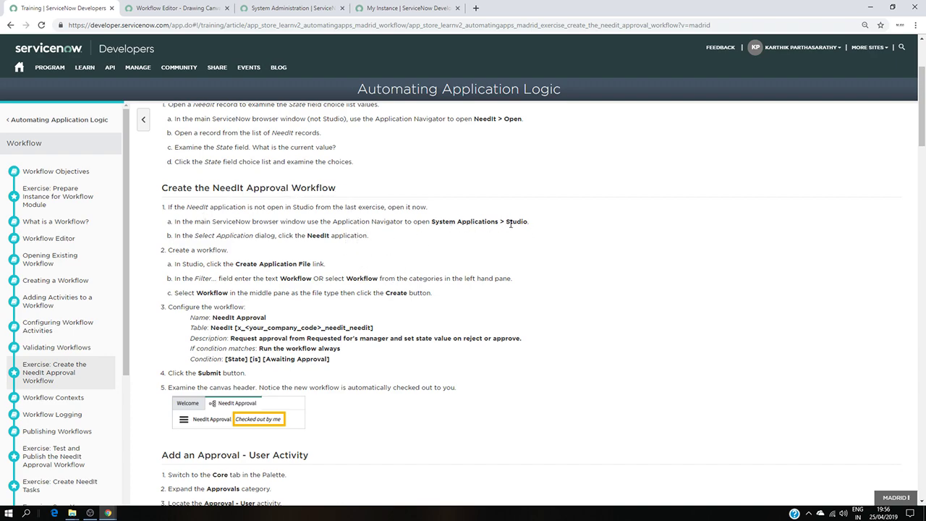
Discard the blank New Workflow form and close the old Workflow Editor page
left_click(203, 13)
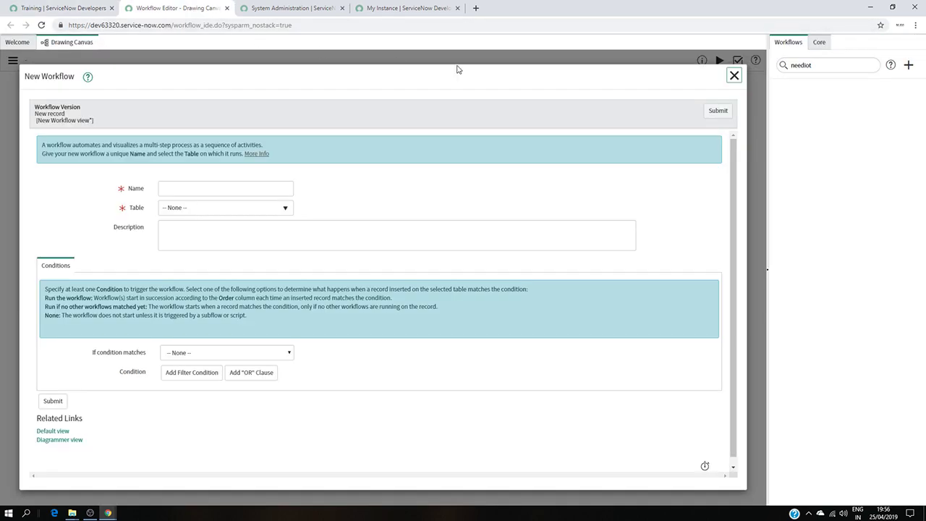
left_click(732, 76)
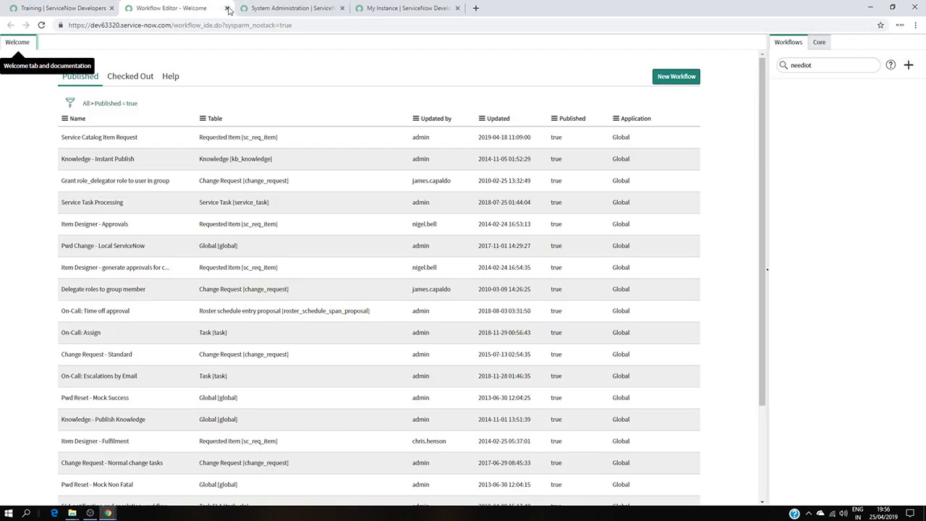
left_click(227, 8)
Find the Workflow Editor through the application navigator and open it
left_click(118, 69)
type("worflow")
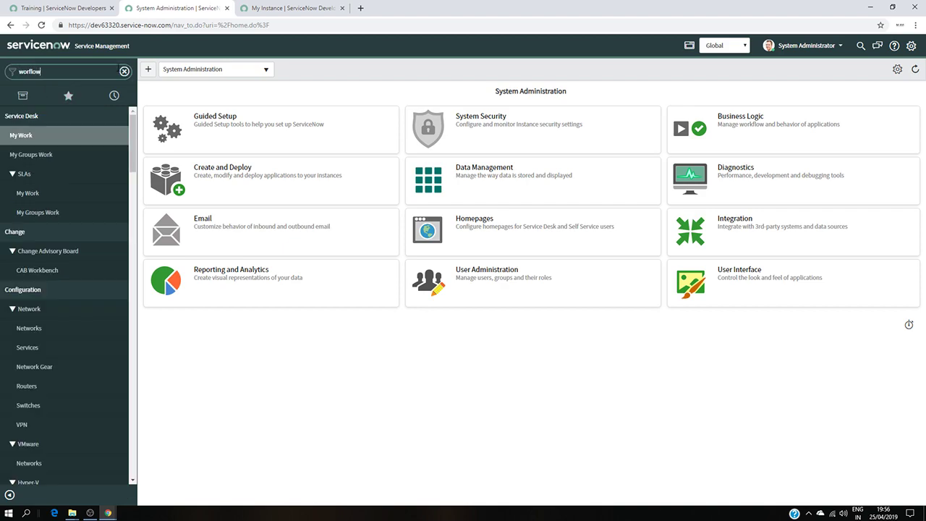
key("BackSpace")
key("BackSpace")
key("BackSpace")
key("BackSpace")
type("kflow e")
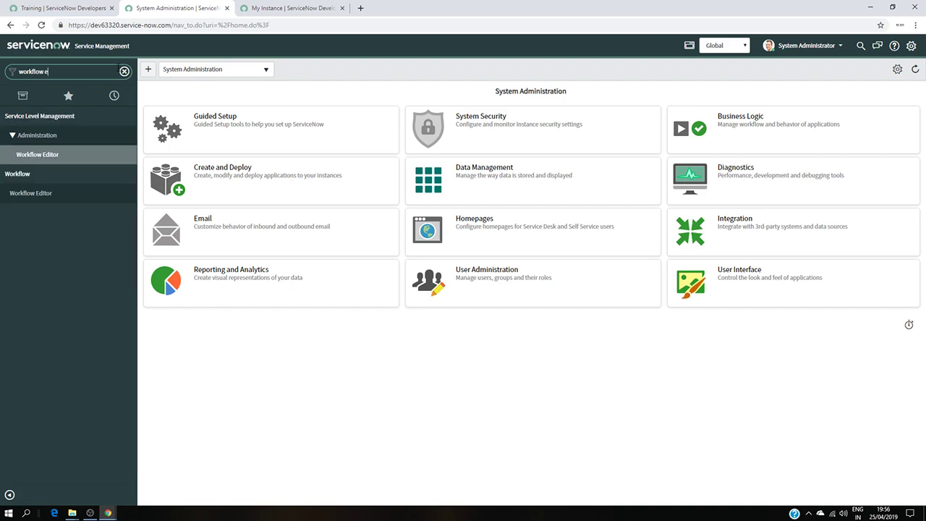
type("dito")
left_click(53, 153)
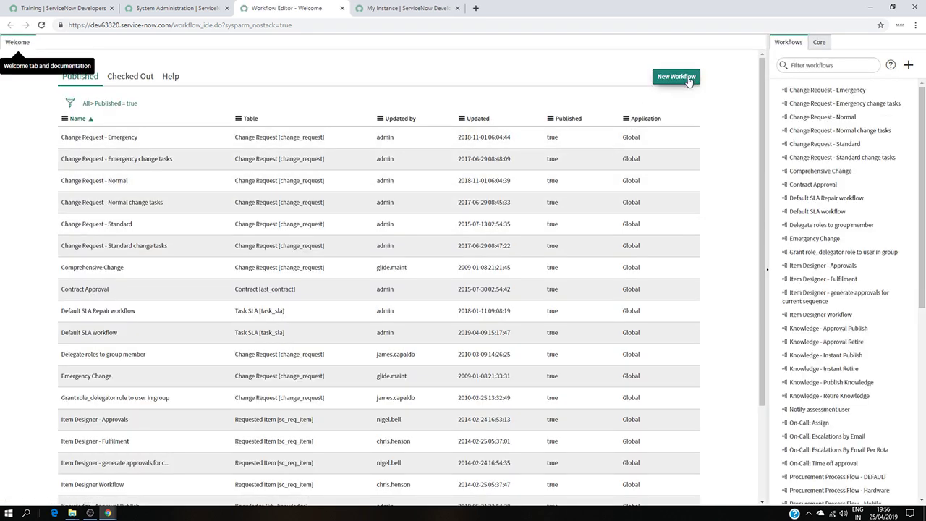
Start a new workflow and enter "needit approval" as its name
left_click(688, 79)
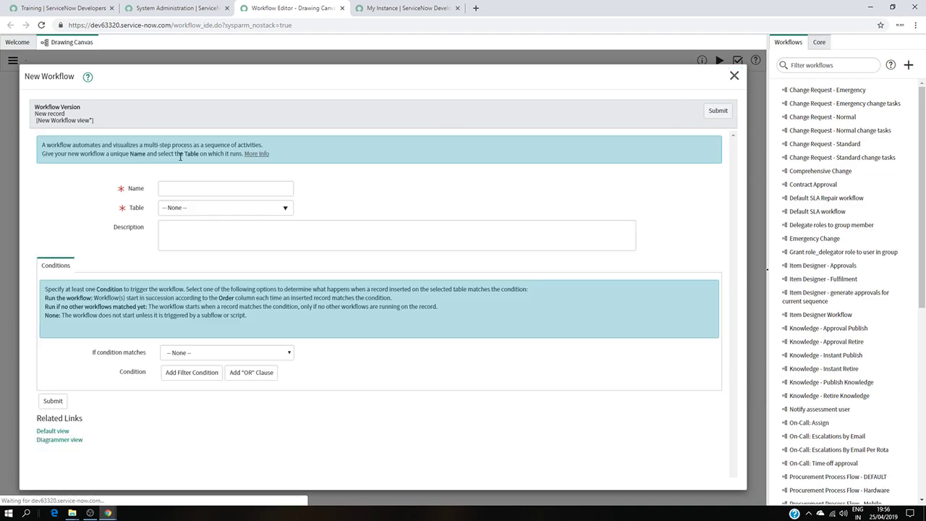
left_click(179, 190)
type("Need")
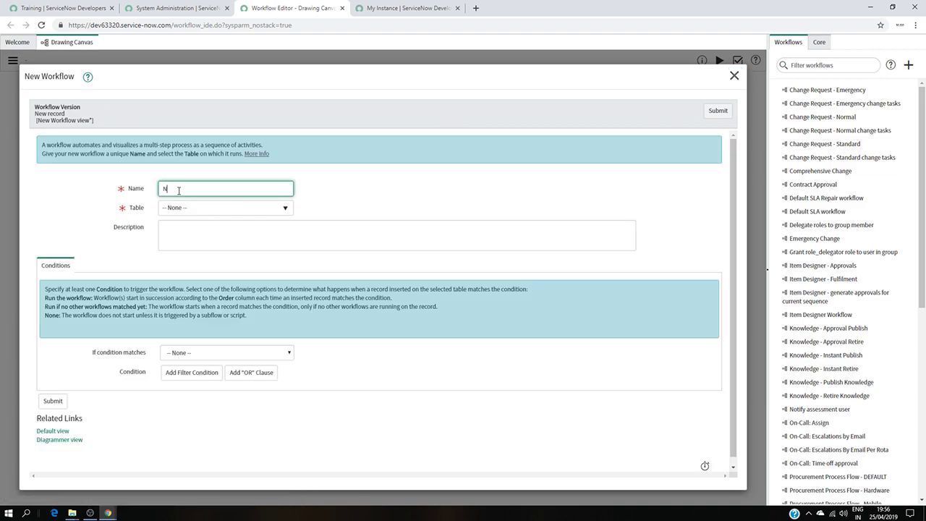
key("BackSpace")
key("BackSpace")
key("BackSpace")
key("BackSpace")
type("need")
type("t")
type("t")
type(" approval")
Change the new workflow's name to "needit approval1"
left_click(249, 208)
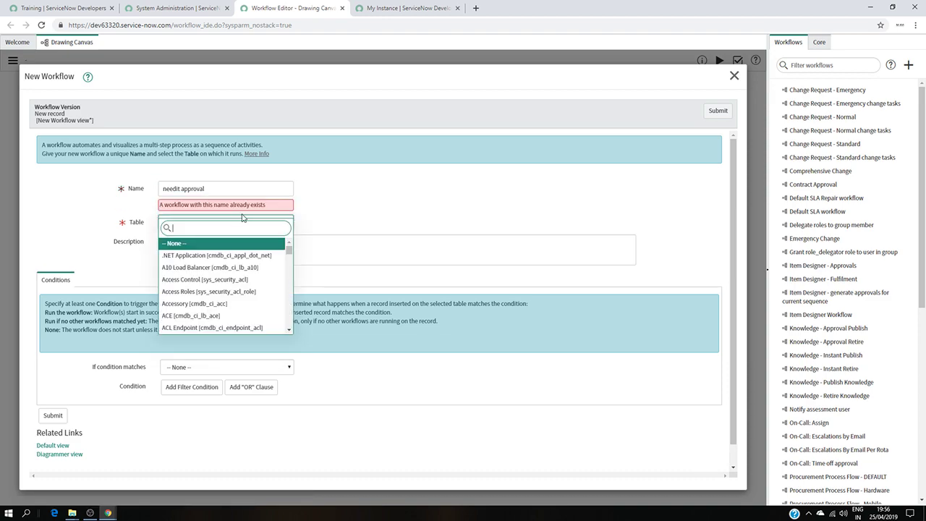
left_click(230, 189)
left_click(216, 187)
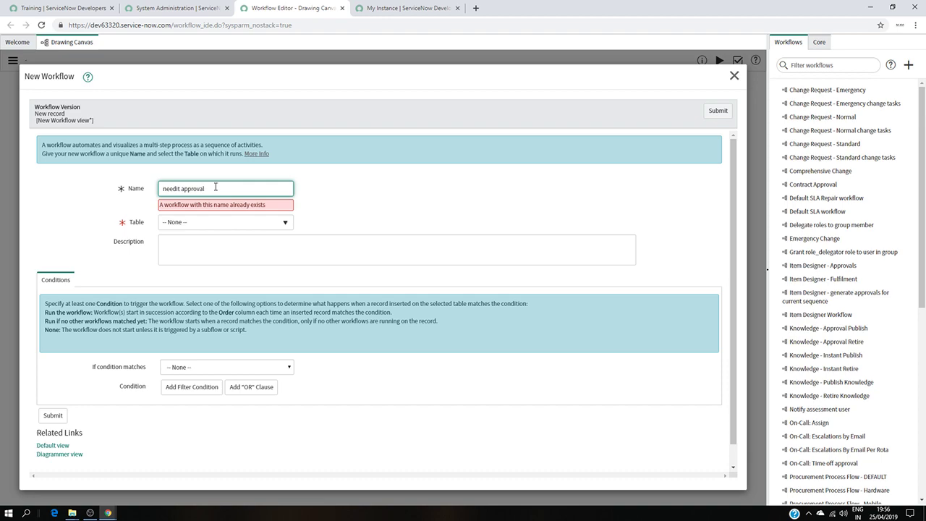
type("1")
left_click(301, 198)
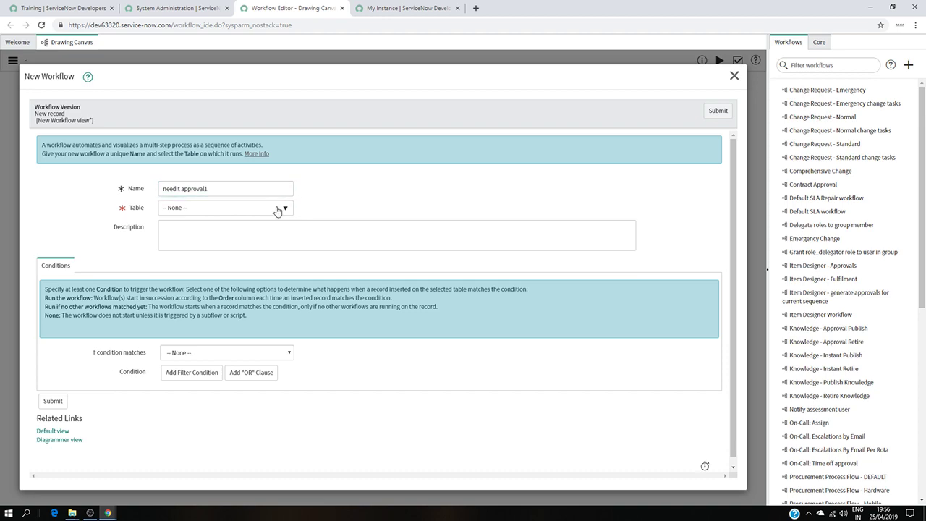
Set the workflow's table to NeedIt [x_58872_needit_needit]
left_click(222, 208)
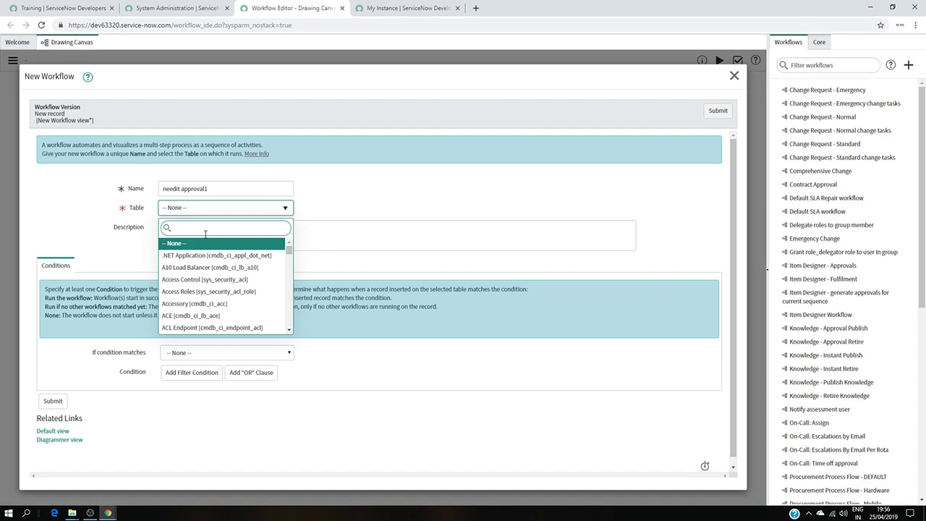
type("ne")
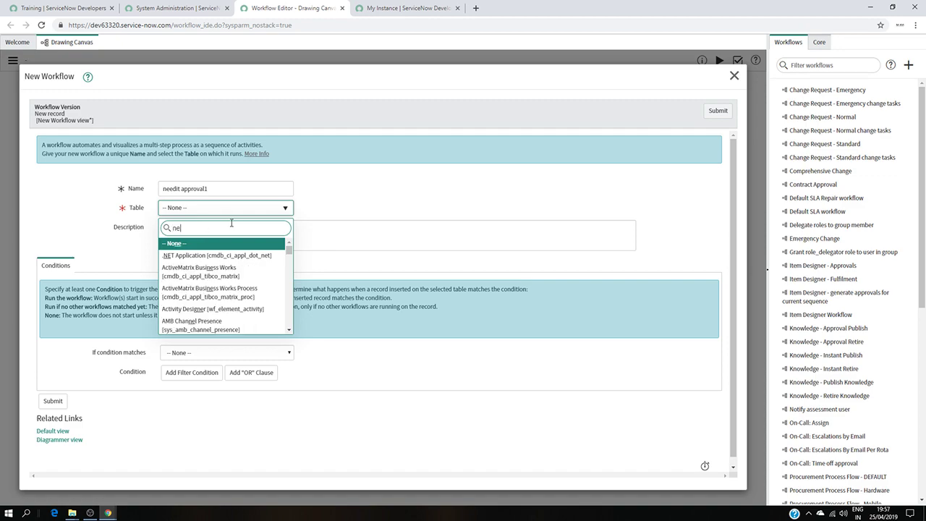
type("e")
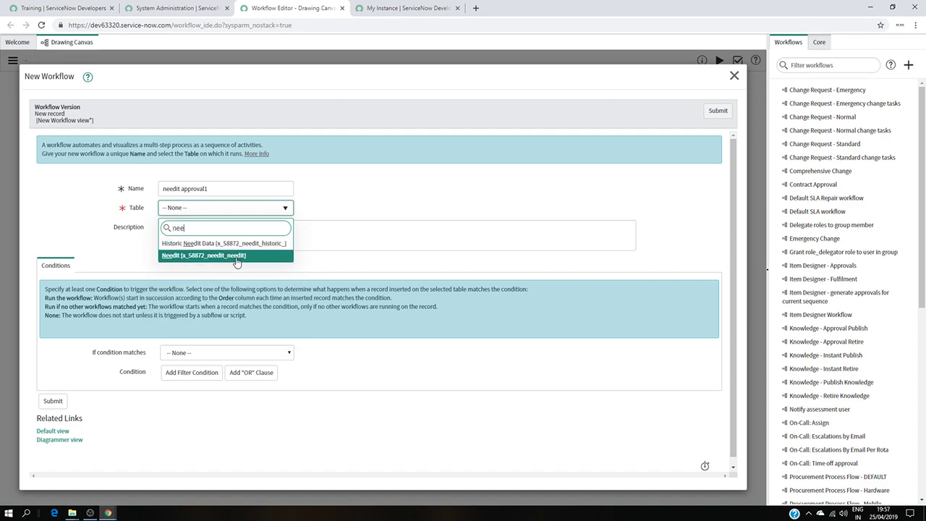
left_click(236, 258)
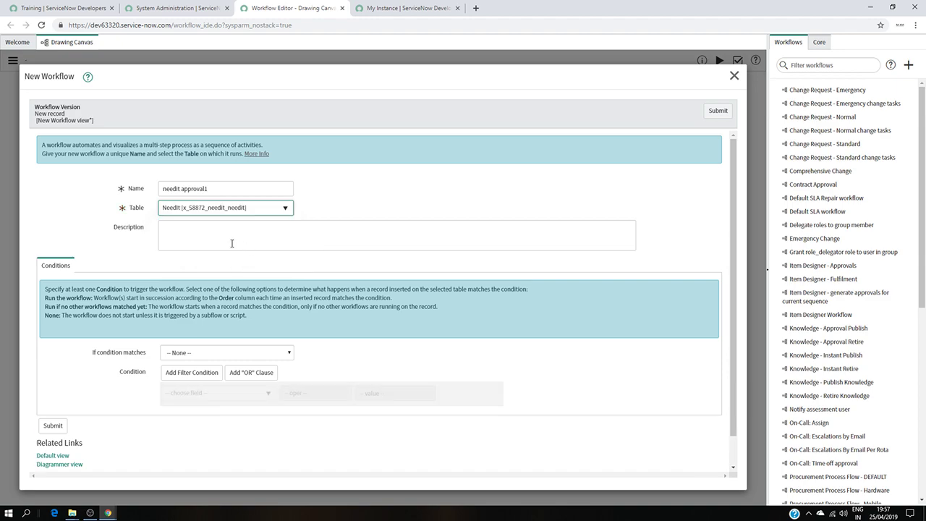
Copy the description "Request approval from Requested for's manager and set state value on reject or approve." from the training exercise into the workflow's Description
left_click(238, 245)
left_click(110, 8)
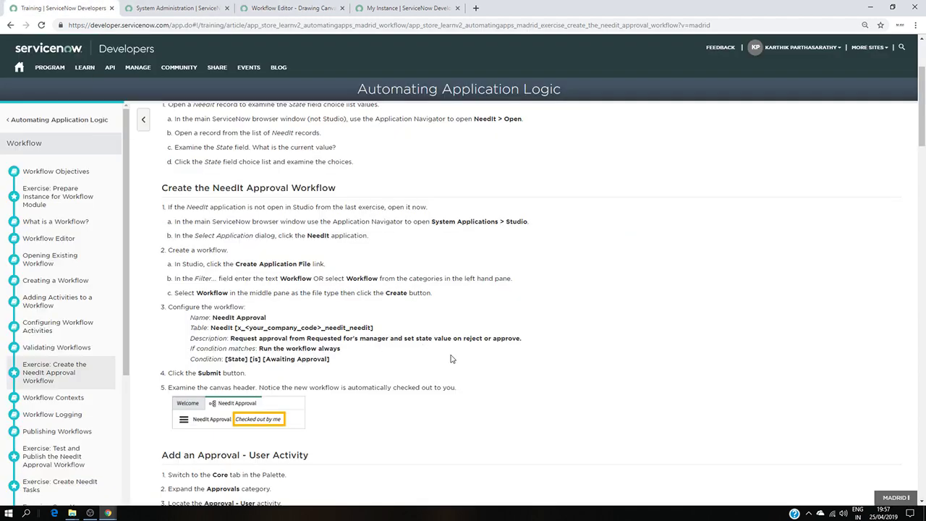
left_click_drag(525, 338, 231, 340)
key("ctrl+c")
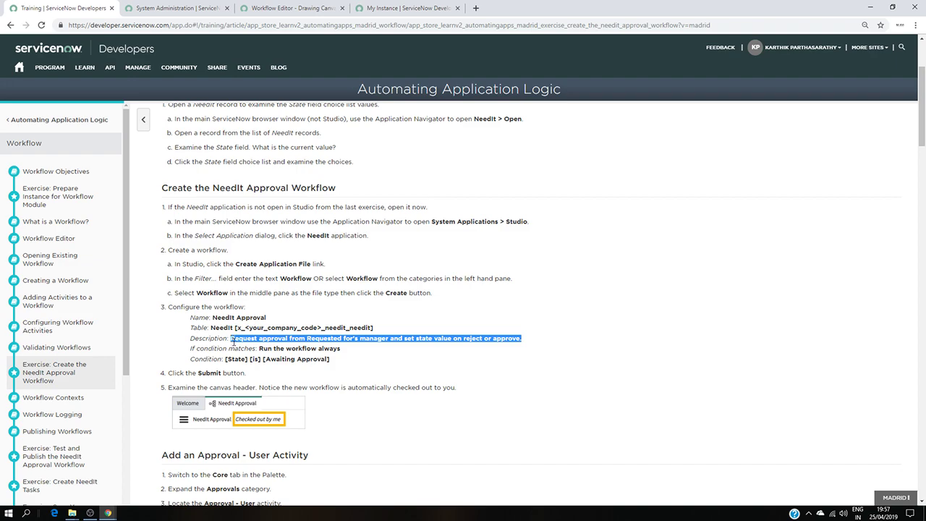
left_click(282, 9)
key("ctrl+v")
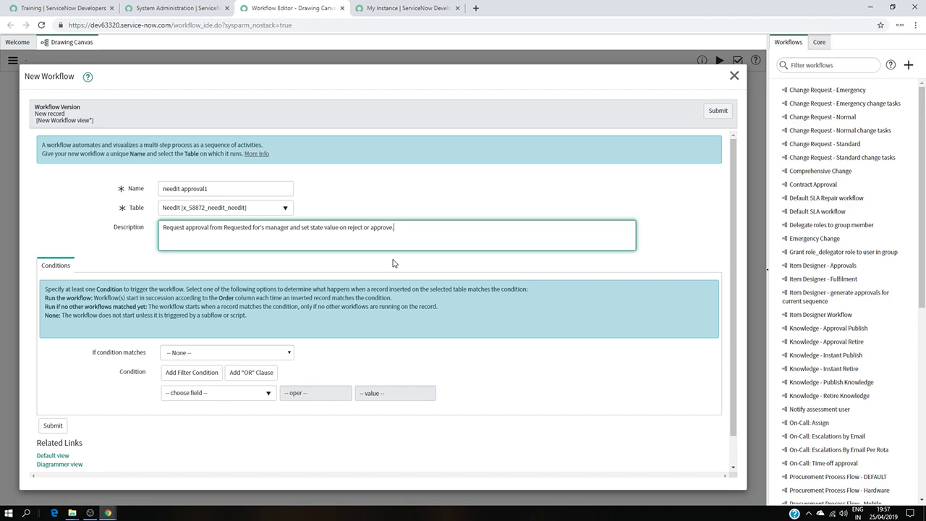
Switch to the ServiceNow instance, filter the navigator for "needit" and open a new NeedIt record
left_click(175, 8)
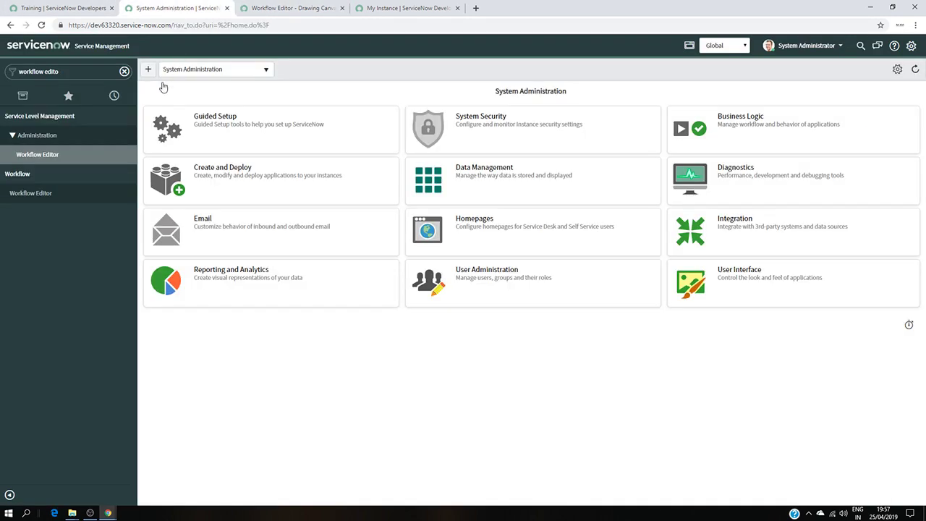
triple_click(78, 73)
key("BackSpace")
type("nee")
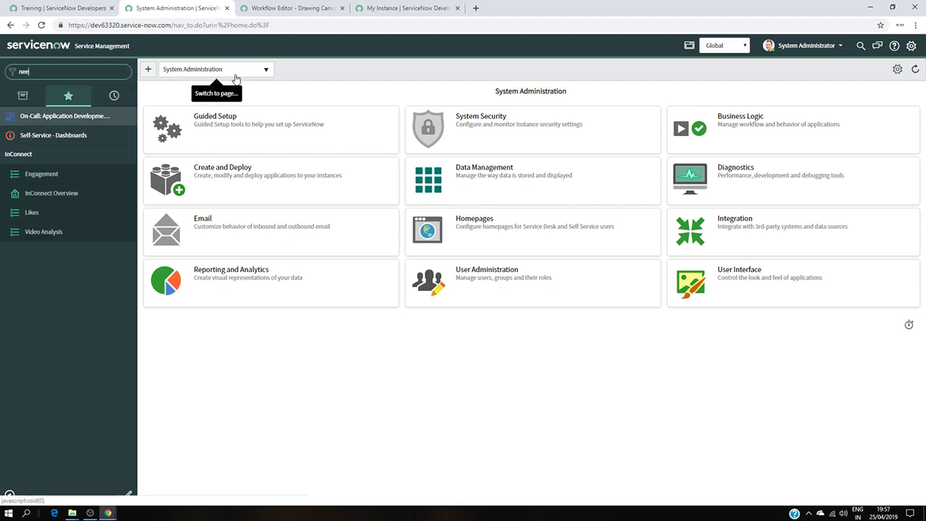
type("dit")
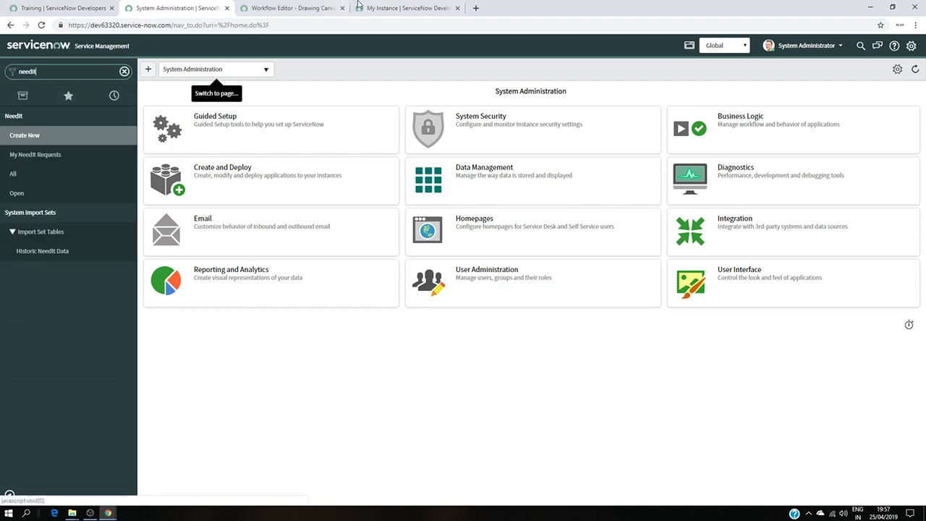
left_click(25, 136)
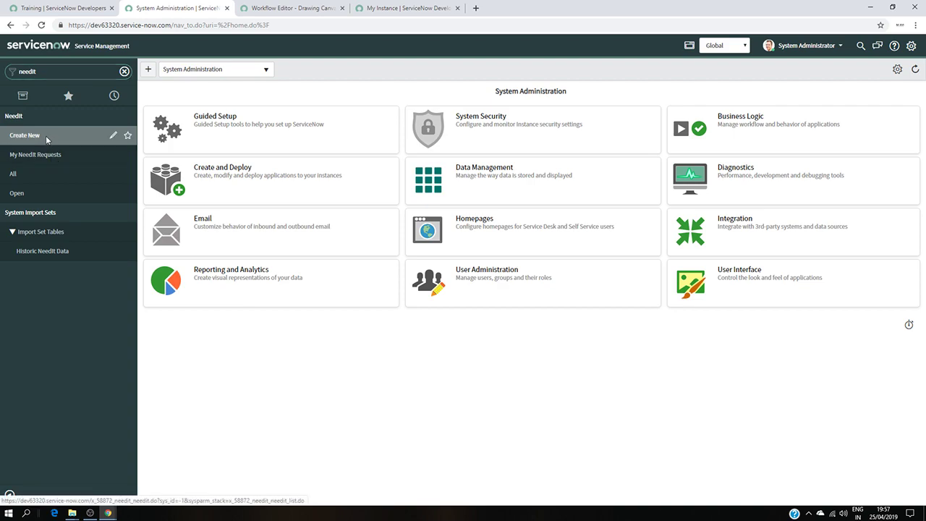
Choose the sample user as Requested for on the new NeedIt record and set its State to Awaiting Approval
triple_click(327, 118)
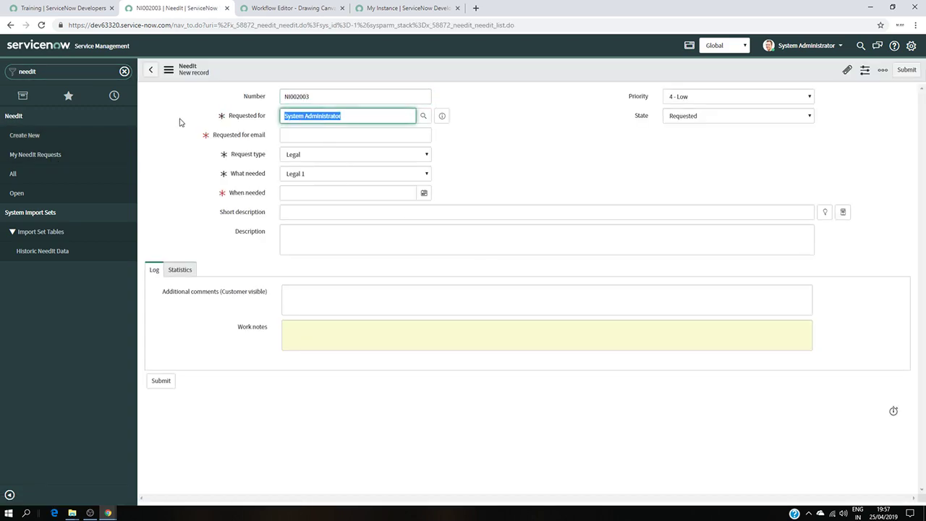
type("ade")
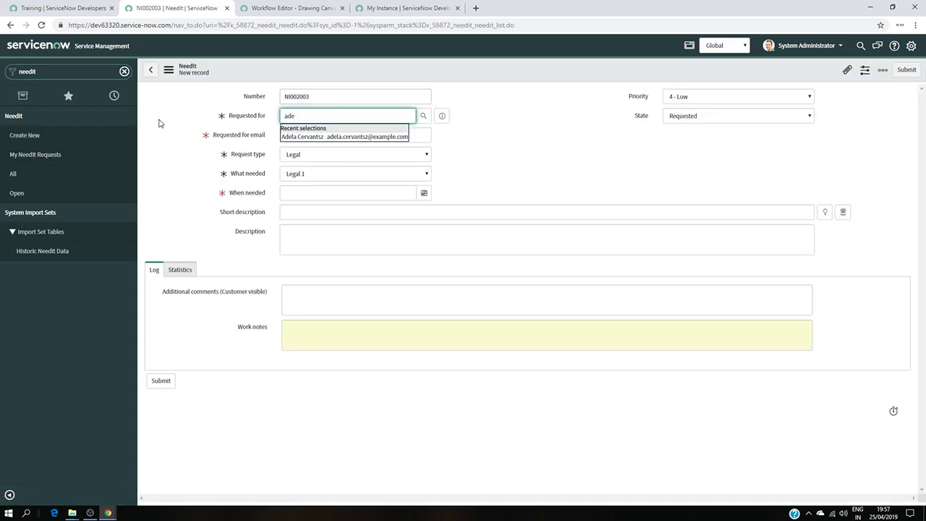
left_click(346, 136)
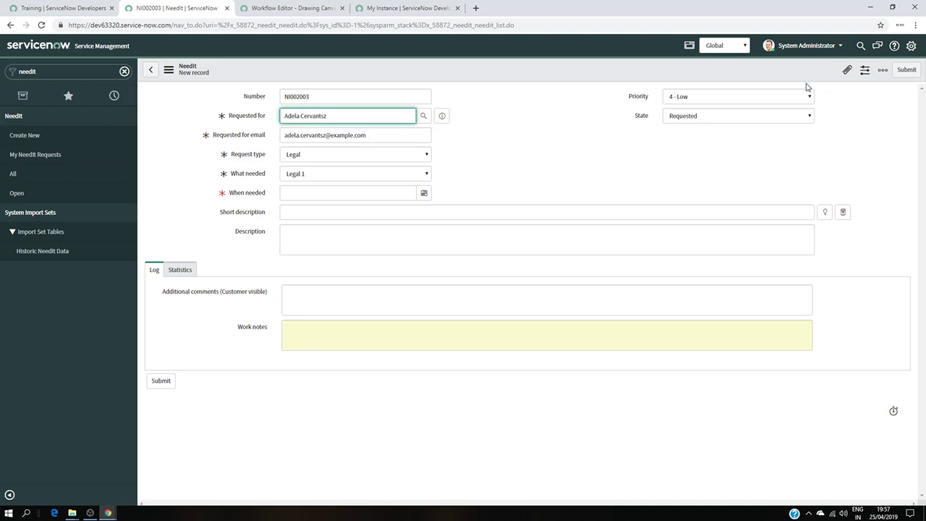
left_click(783, 118)
left_click(683, 136)
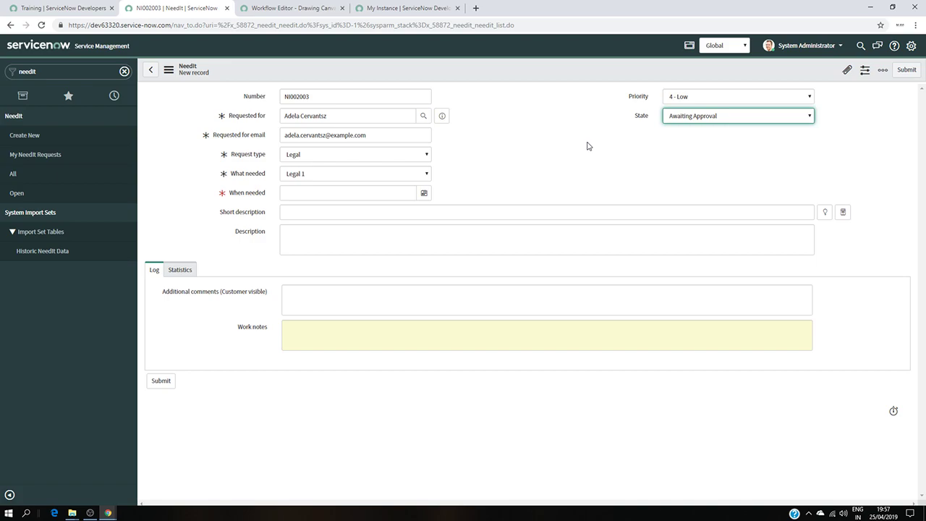
double_click(310, 96)
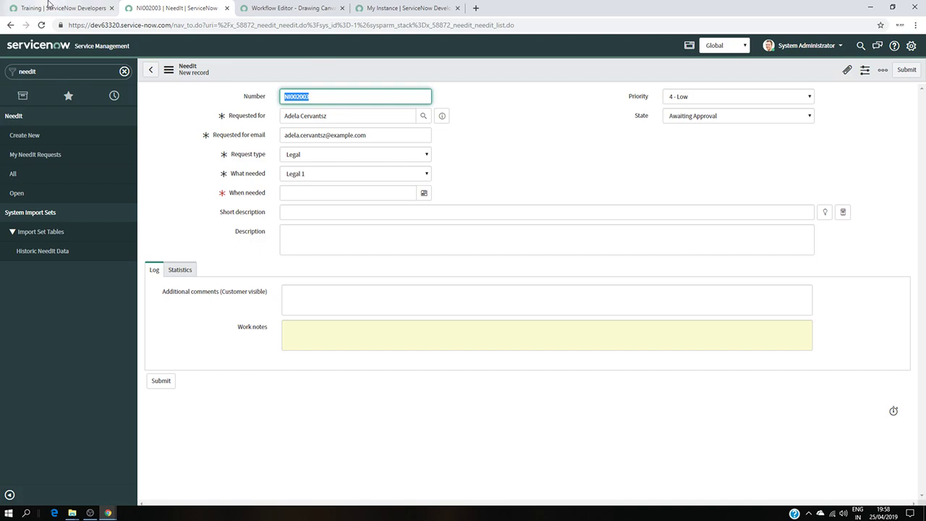
Return to the new workflow form and set If condition matches to "Run the workflow always"
left_click(281, 6)
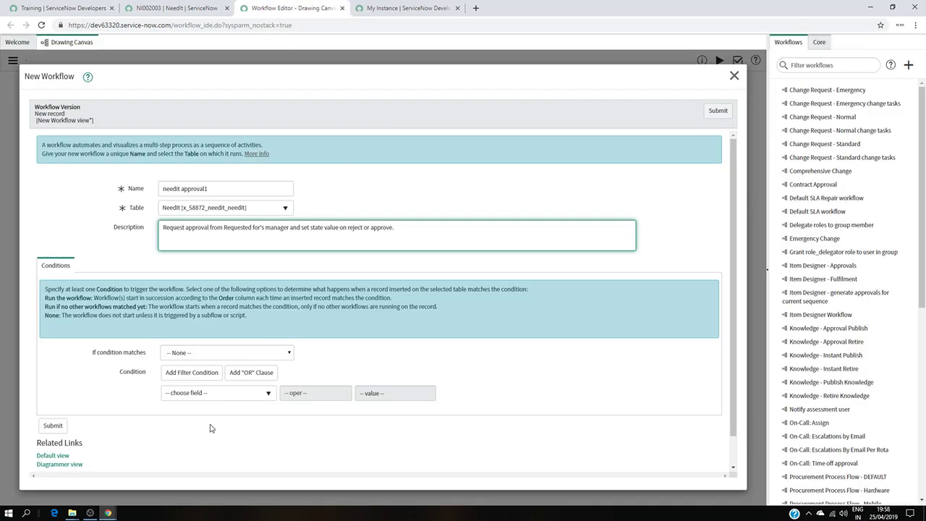
left_click(241, 354)
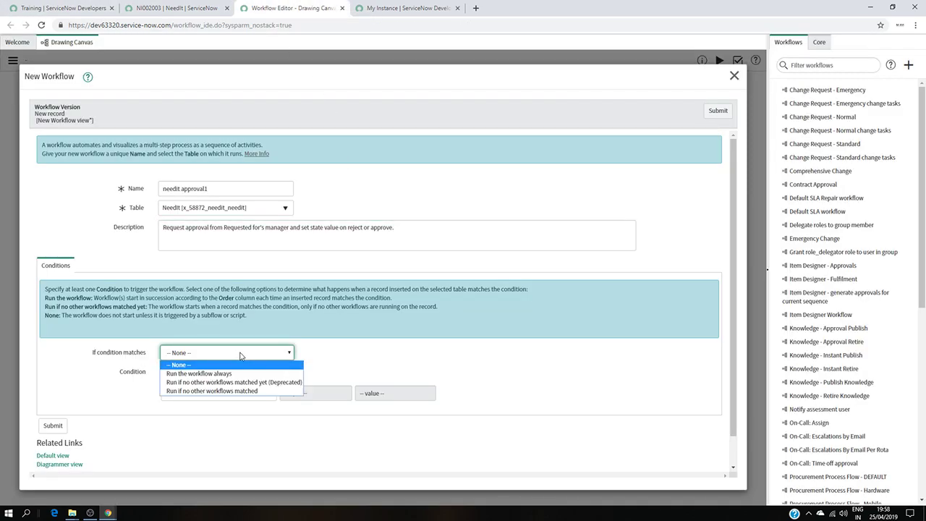
left_click(193, 375)
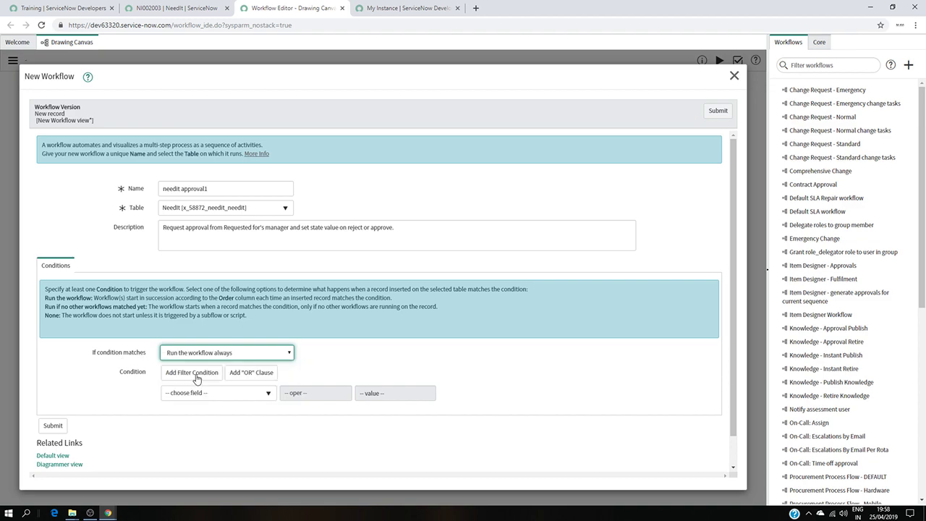
Add the condition State is Awaiting Approval and submit the new workflow
left_click(233, 395)
type("sta")
left_click(173, 375)
left_click(404, 394)
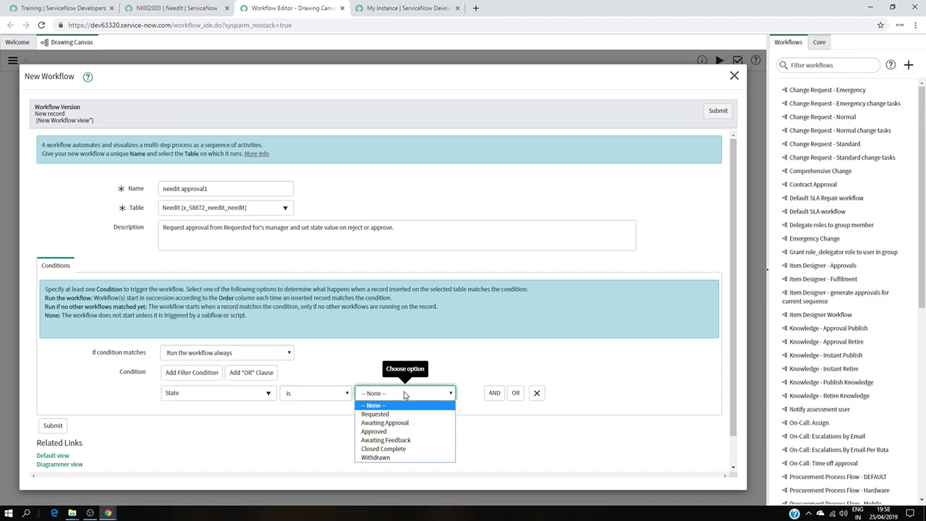
left_click(393, 422)
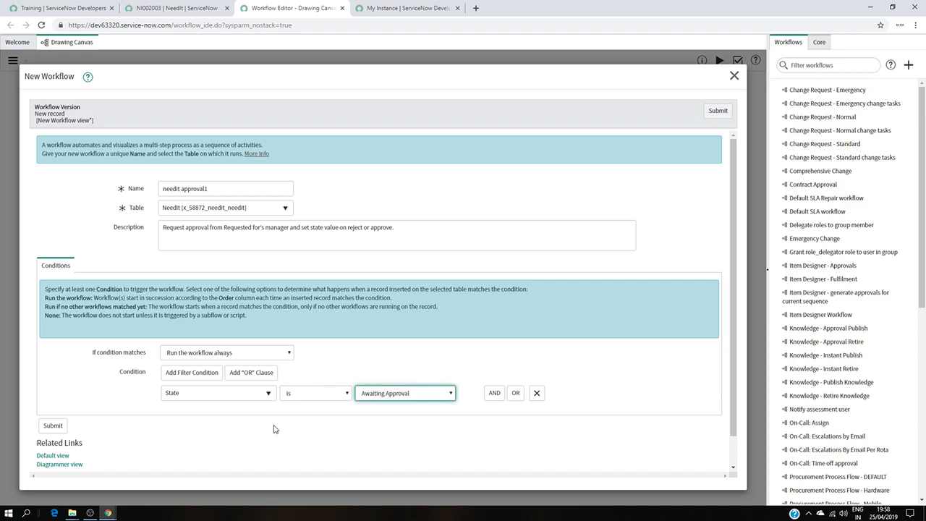
left_click(52, 427)
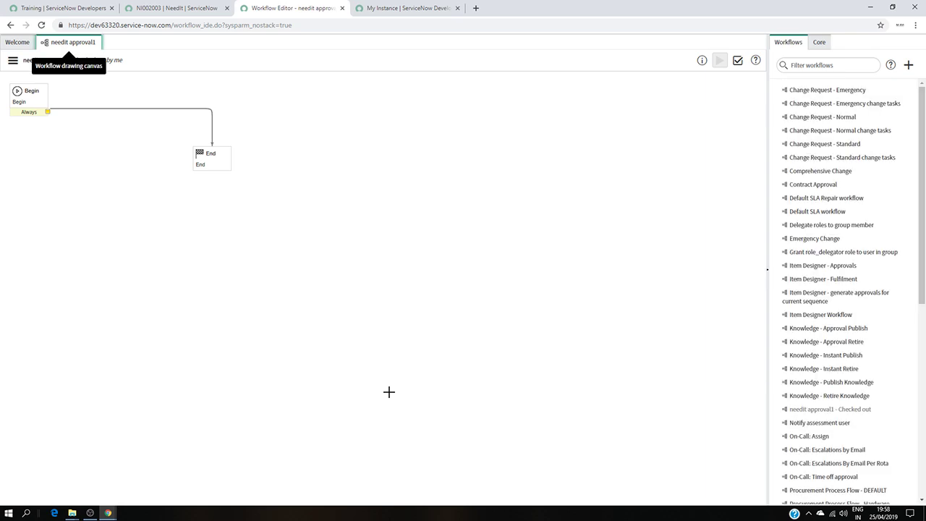
Rearrange the canvas so Begin sits at the far left and End well to its right, leaving room between them
left_click_drag(35, 91, 65, 91)
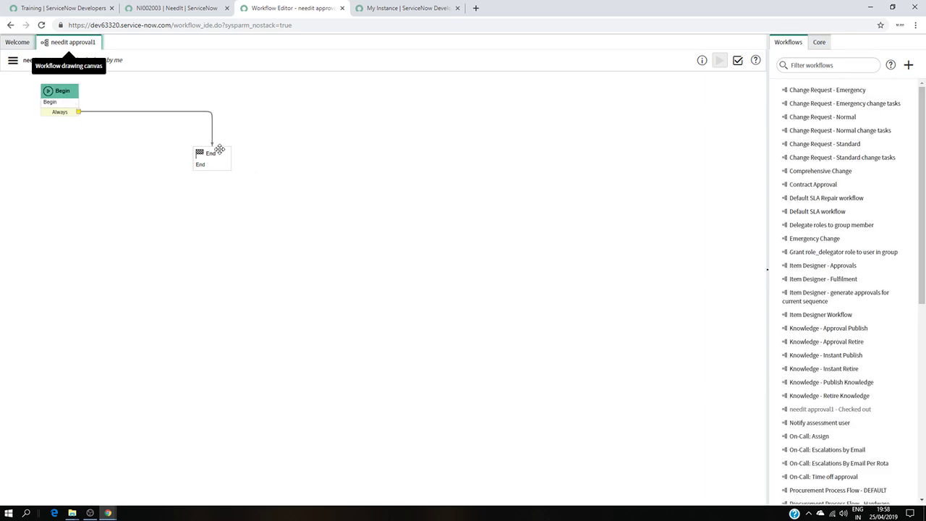
left_click_drag(217, 152, 439, 301)
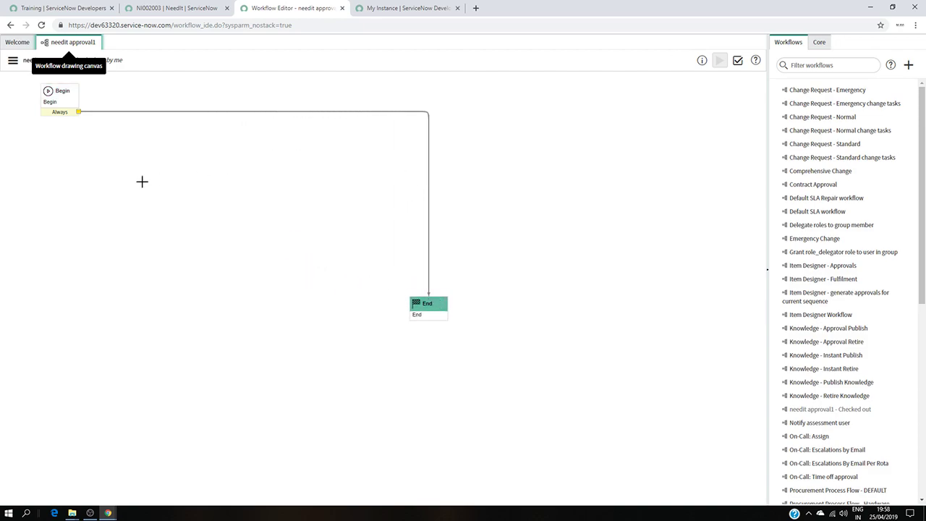
left_click_drag(64, 97, 71, 248)
left_click_drag(432, 306, 546, 263)
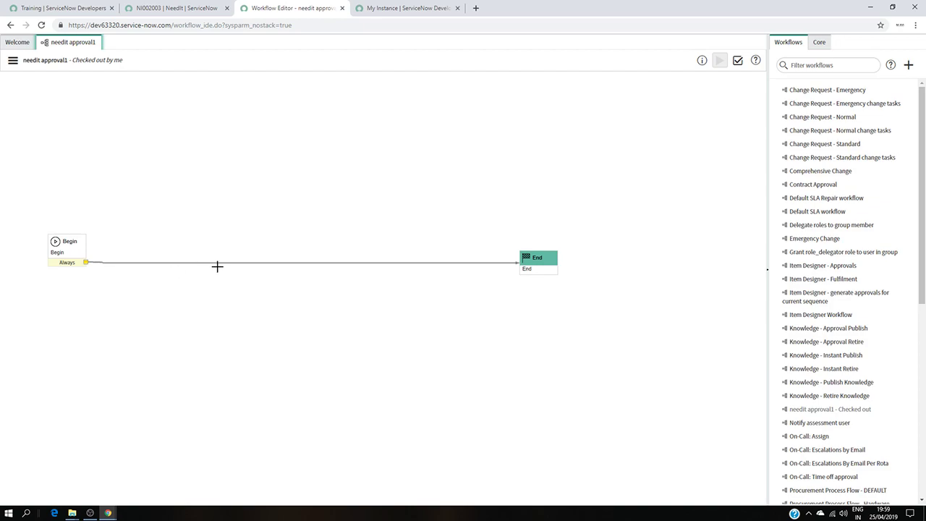
Add a core Approval - User activity on the transition between Begin and End
left_click(820, 42)
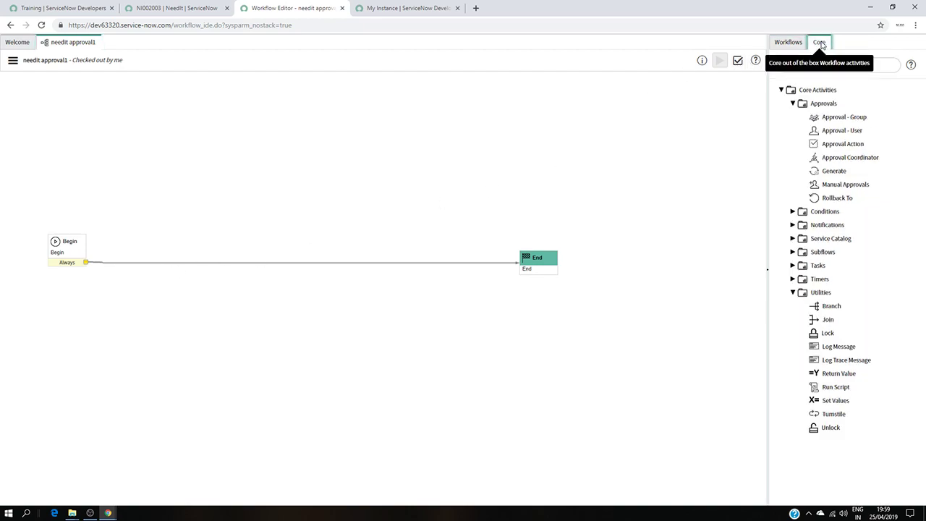
left_click(854, 131)
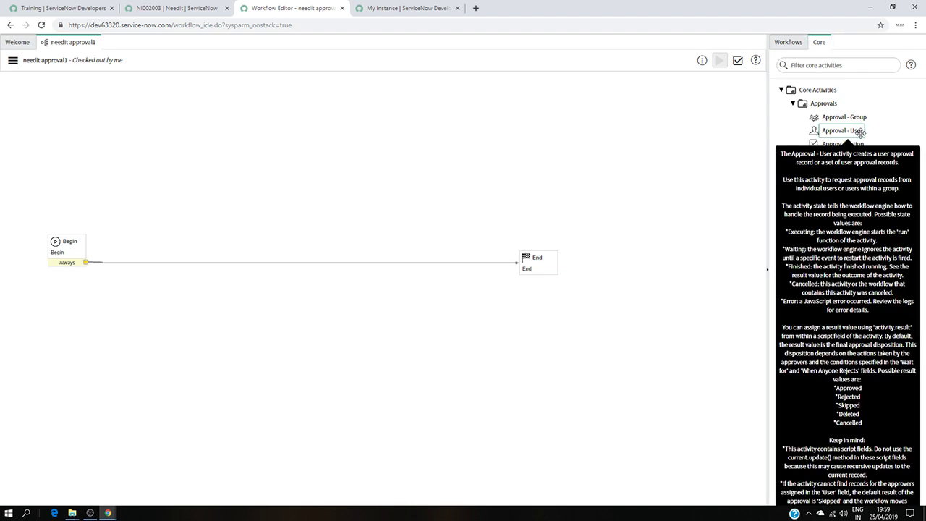
left_click_drag(858, 131, 289, 246)
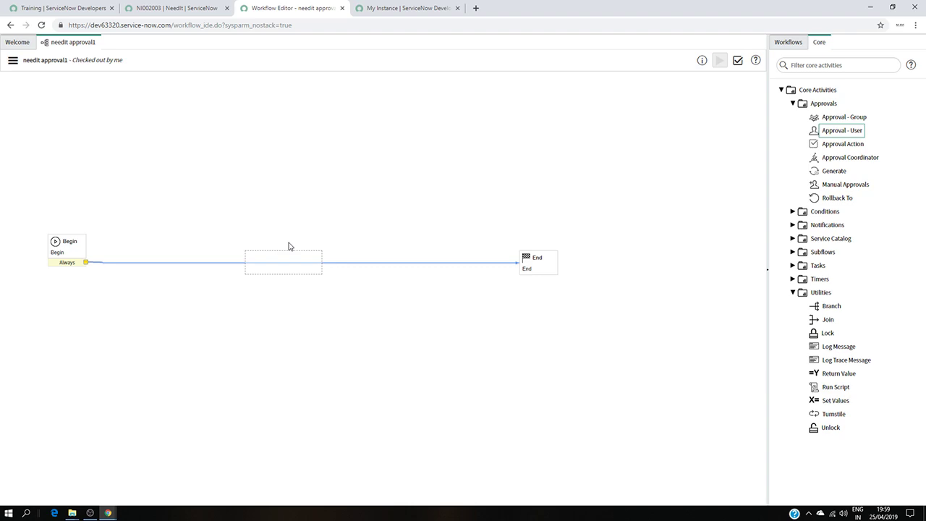
left_click_drag(288, 246, 288, 246)
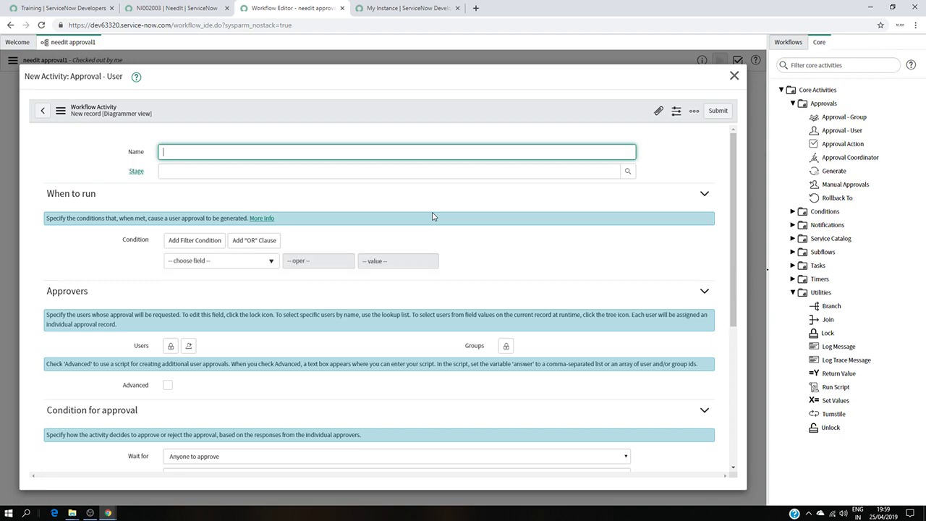
Copy the activity name from the training exercise and name the Approval - User activity "Request Manager Approval"
left_click(62, 8)
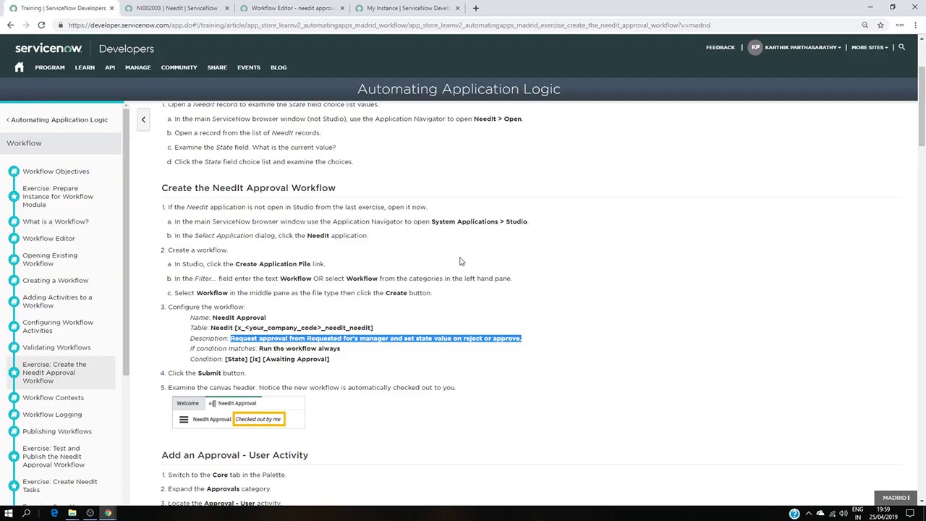
scroll(460, 261, "down", 6)
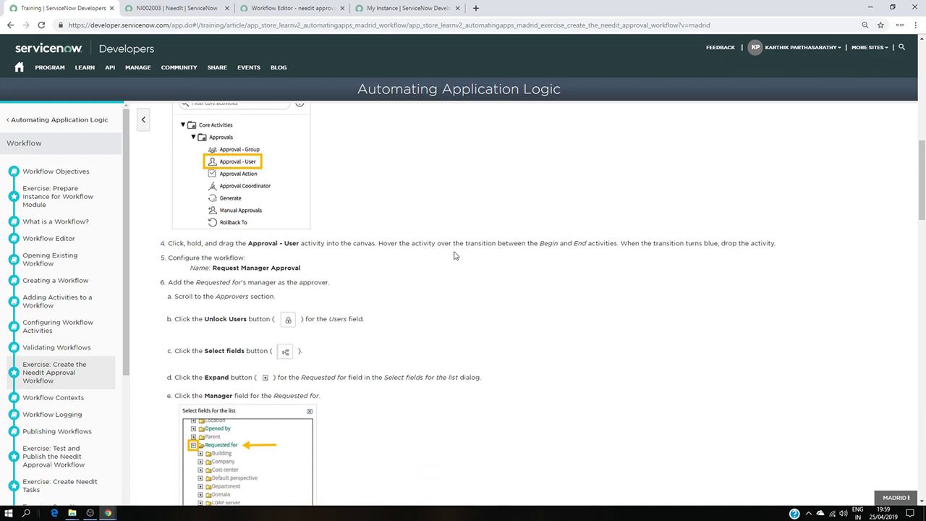
scroll(455, 255, "down", 1)
left_click_drag(175, 223, 214, 226)
key("ctrl+c")
left_click(234, 231)
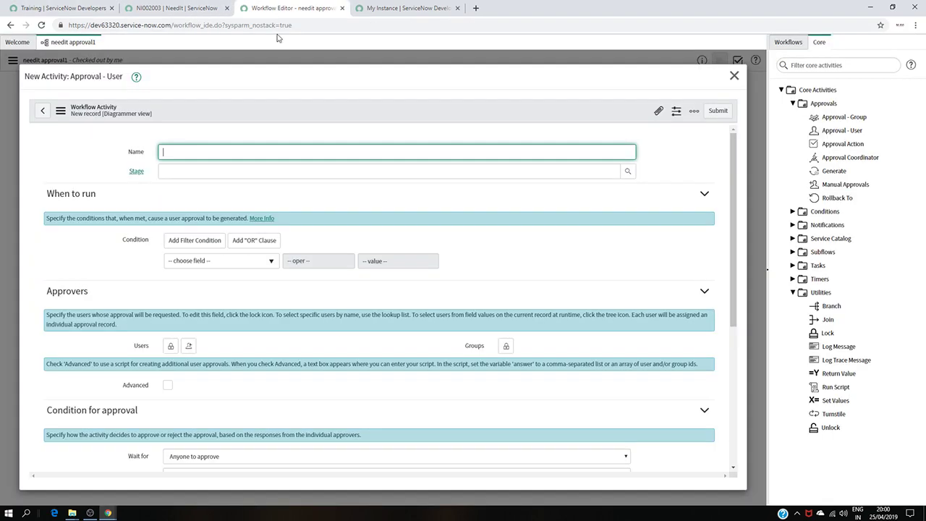
left_click(271, 8)
key("ctrl+v")
Add the Manager field of Requested for as the approver under Users and lock the Users list
scroll(319, 292, "down", 2)
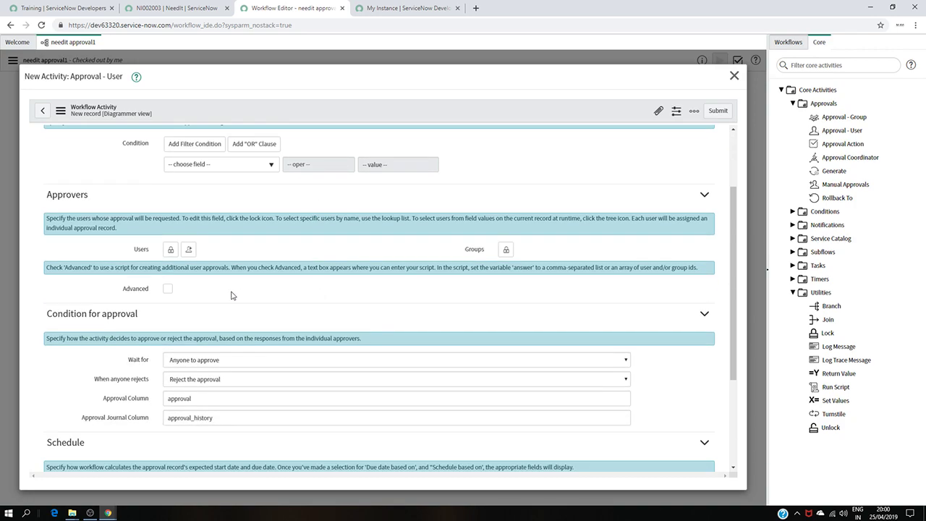
left_click(172, 252)
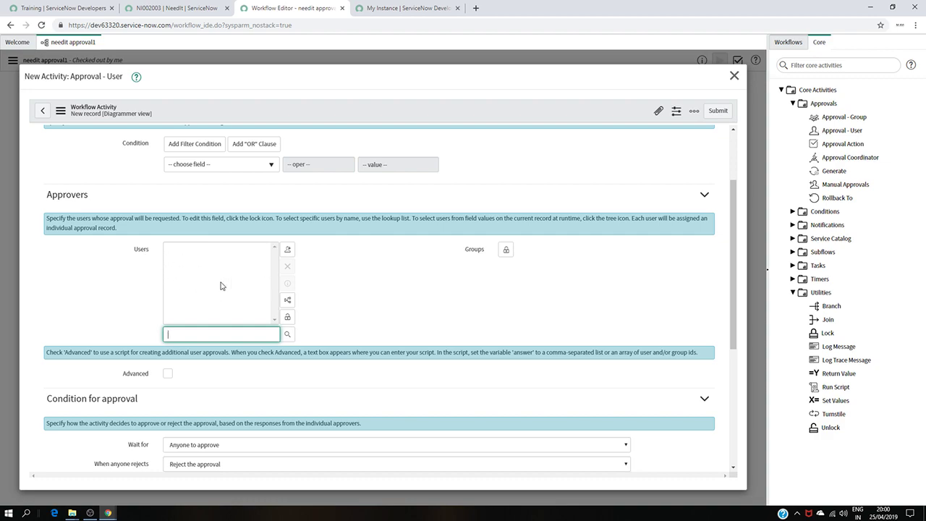
left_click(287, 300)
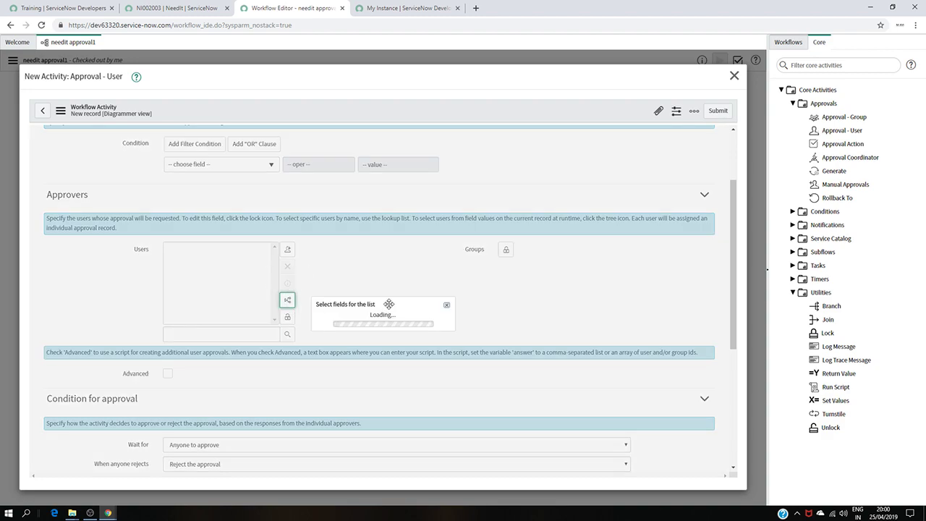
scroll(386, 307, "down", 1)
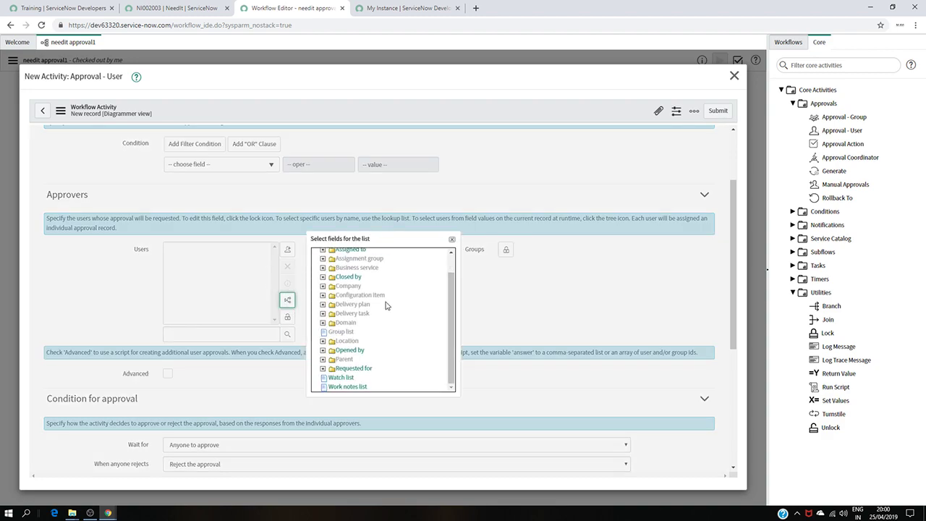
left_click(324, 369)
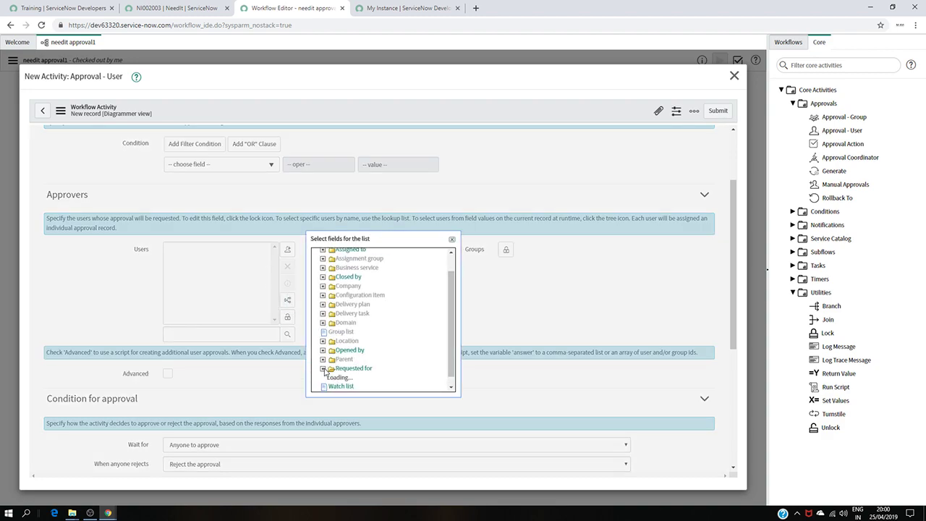
scroll(380, 345, "down", 3)
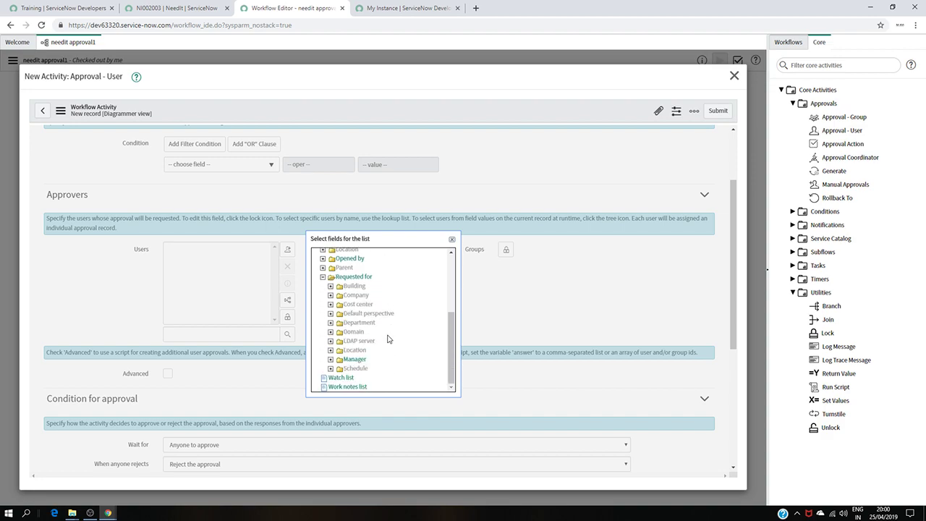
left_click(355, 360)
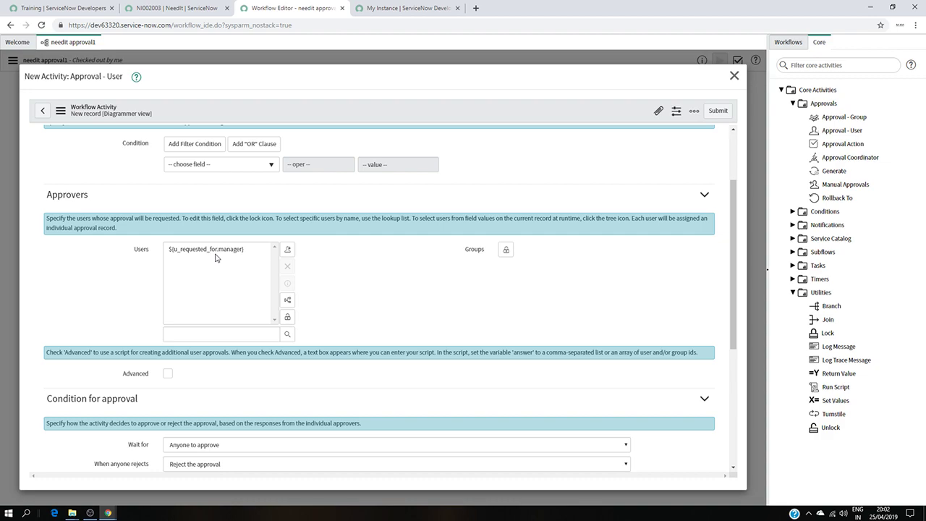
left_click(288, 319)
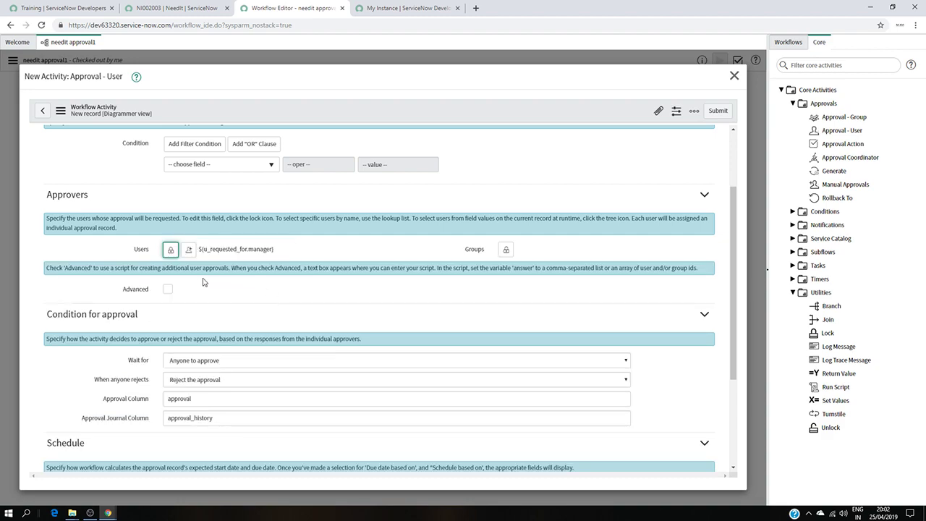
Review the approval condition and schedule settings, submit the Approval - User activity and move it slightly higher on the canvas
scroll(358, 291, "down", 2)
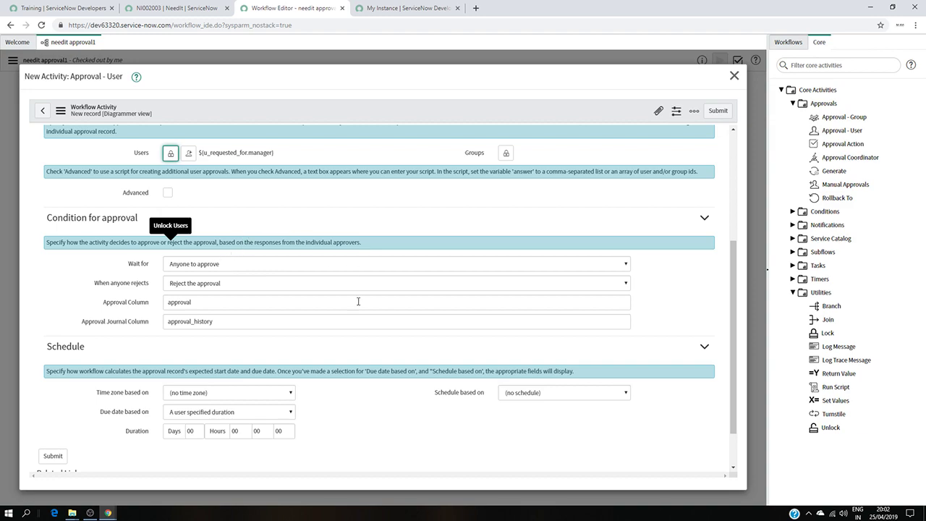
scroll(372, 292, "down", 1)
scroll(394, 318, "down", 1)
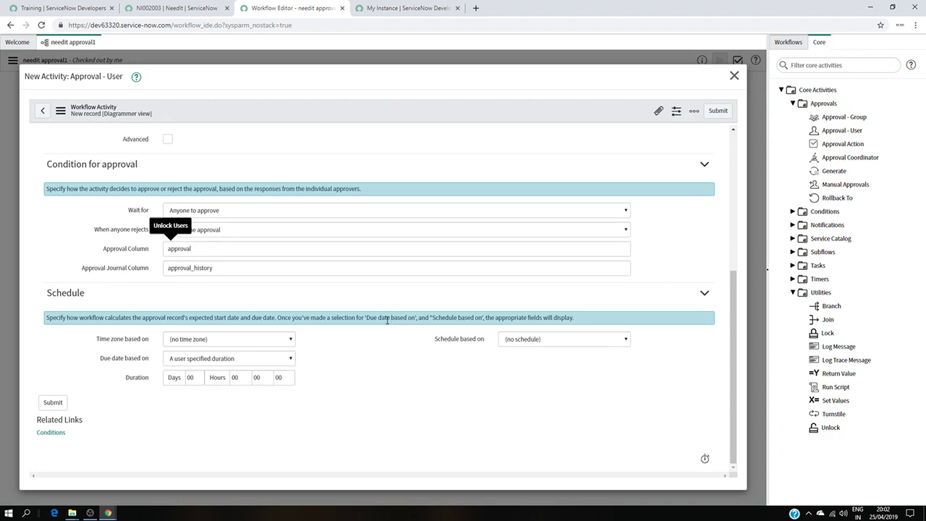
scroll(387, 367, "up", 2)
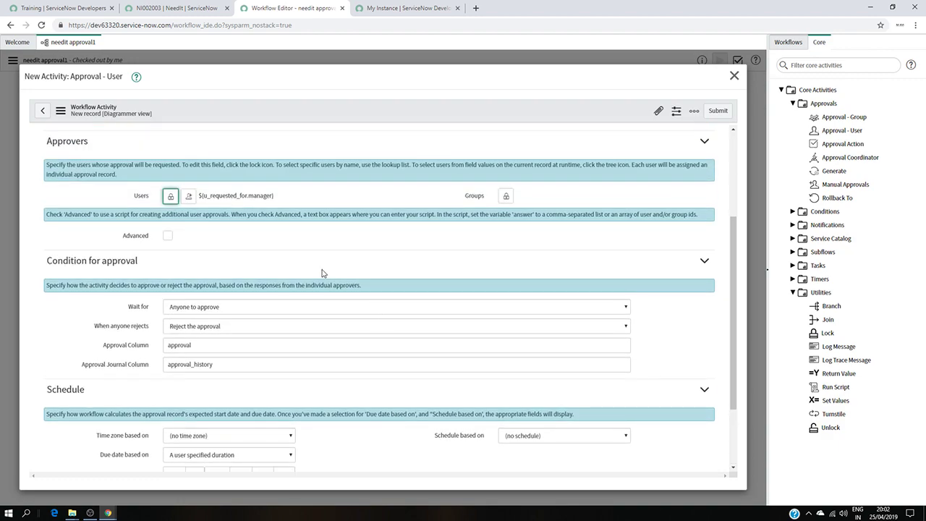
scroll(321, 271, "down", 2)
left_click(51, 404)
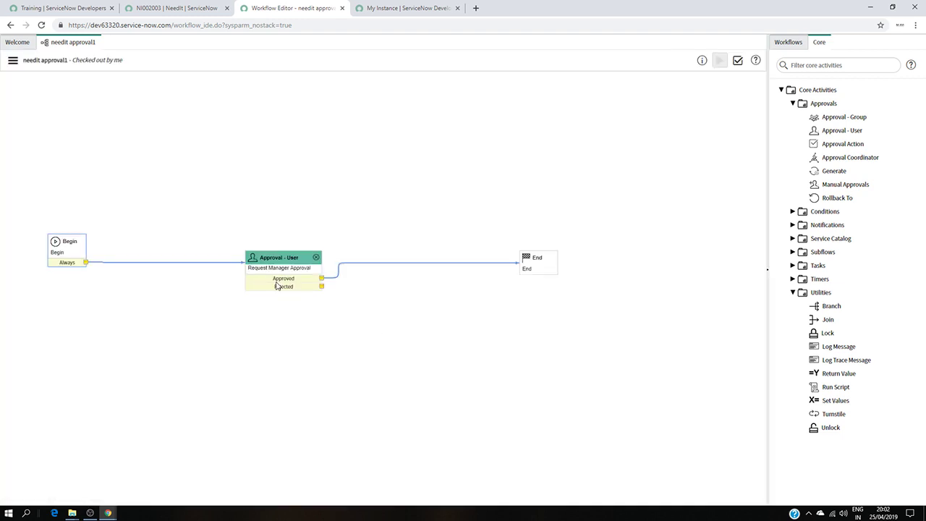
left_click_drag(290, 255, 295, 210)
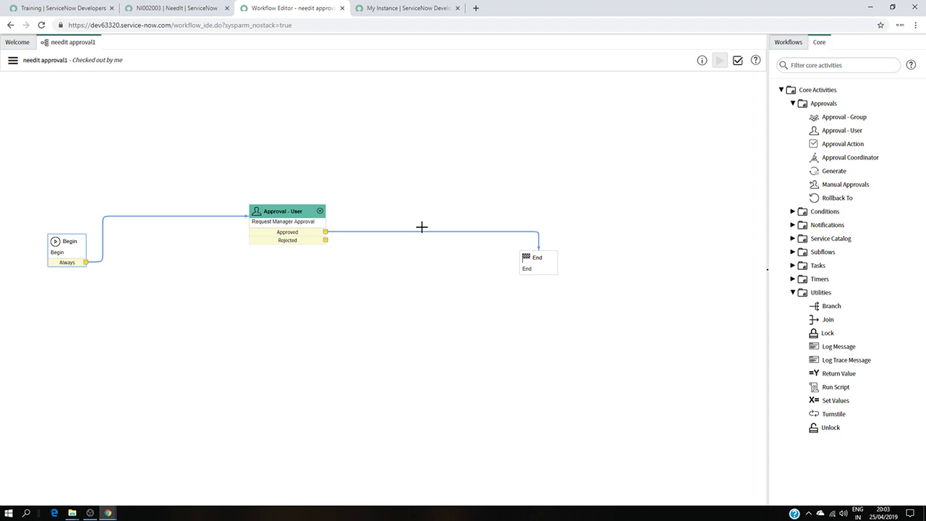
left_click(781, 89)
left_click(781, 89)
left_click(794, 293)
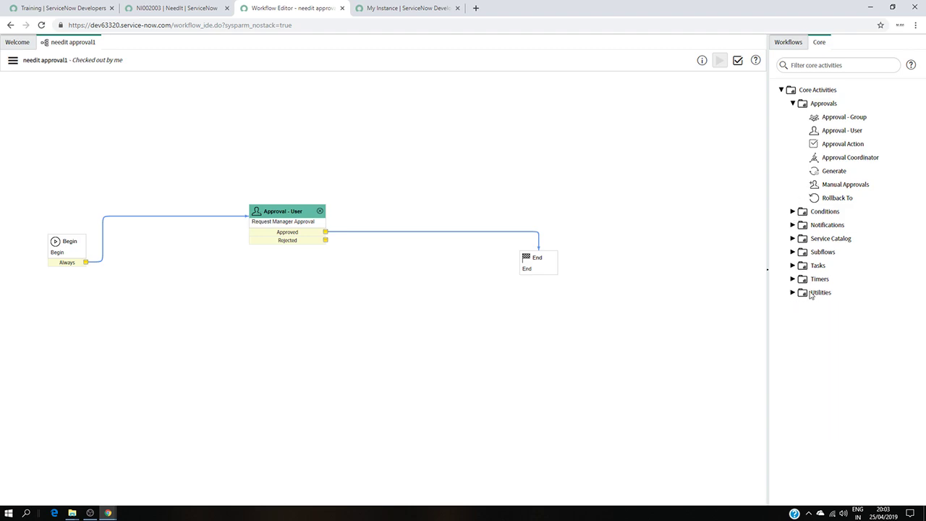
left_click(796, 293)
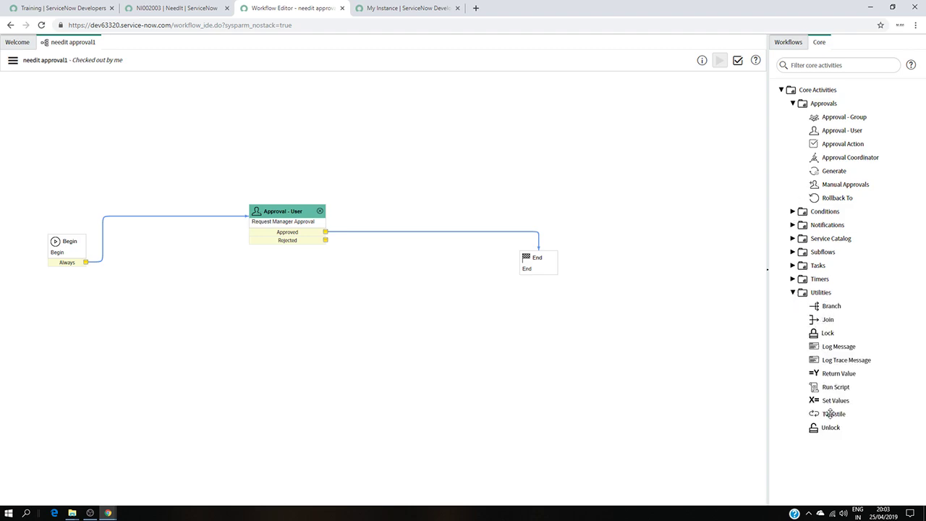
mouse_move(853, 397)
left_click_drag(852, 397, 454, 216)
left_click(733, 75)
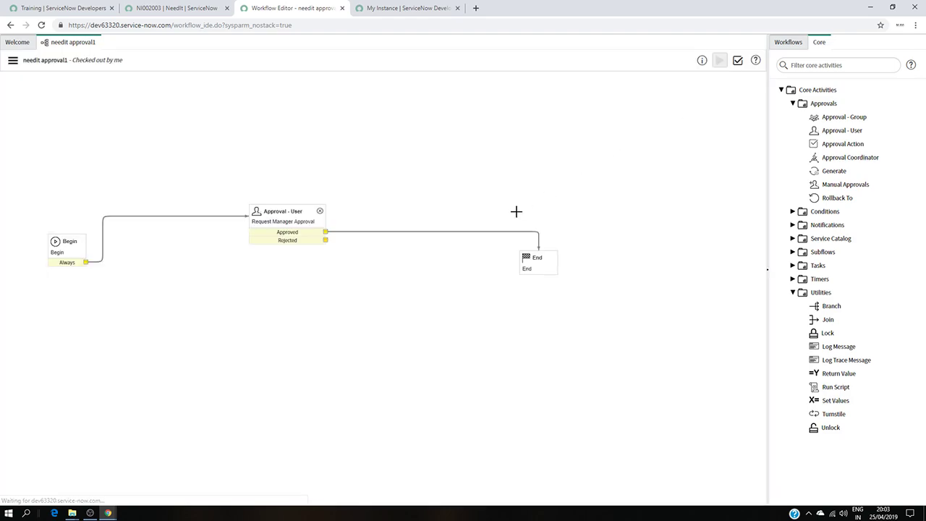
Add a Set Values activity on the transition from Approved to End and find its configuration instructions in the training exercise
left_click_drag(836, 400, 494, 211)
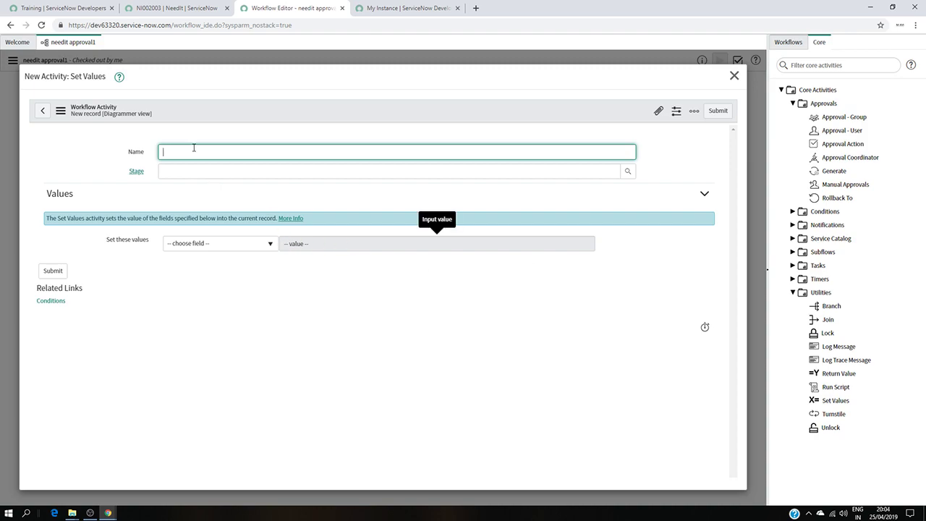
left_click(46, 7)
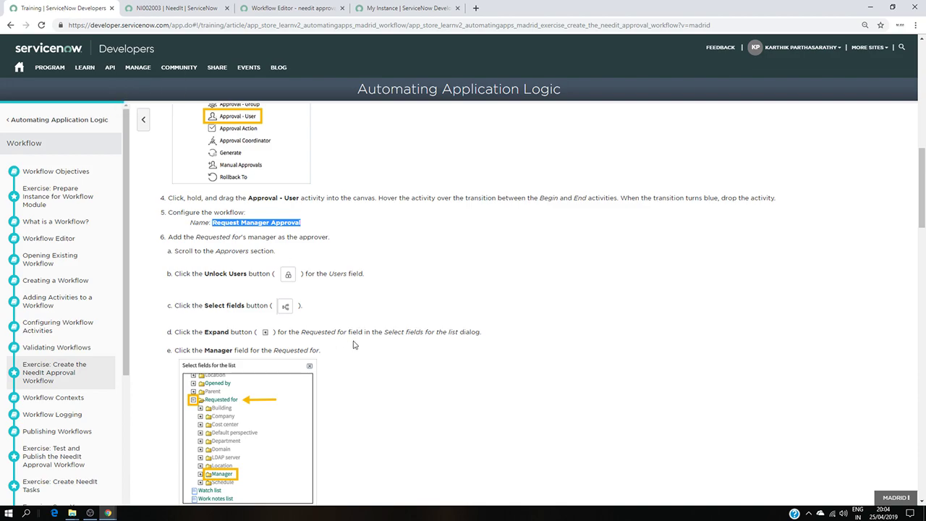
scroll(354, 345, "down", 10)
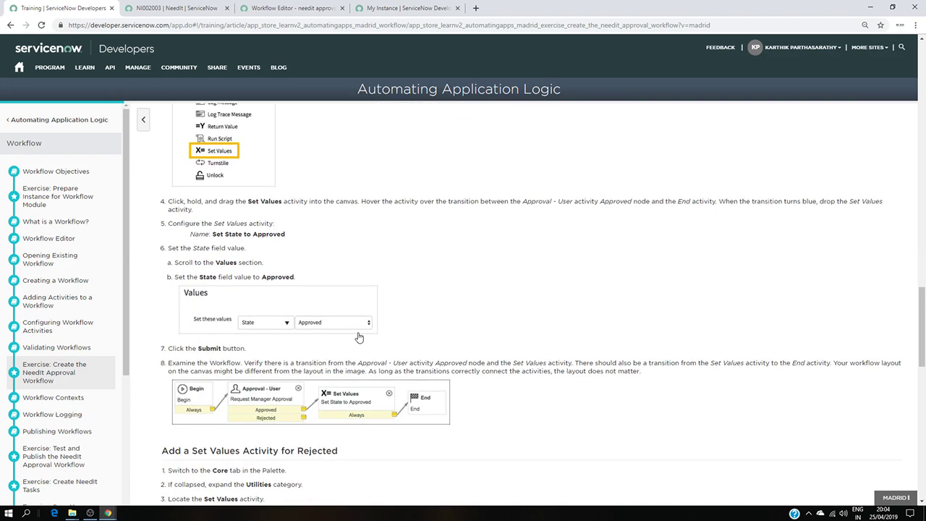
left_click_drag(287, 235, 212, 234)
key("ctrl+c")
left_click(249, 8)
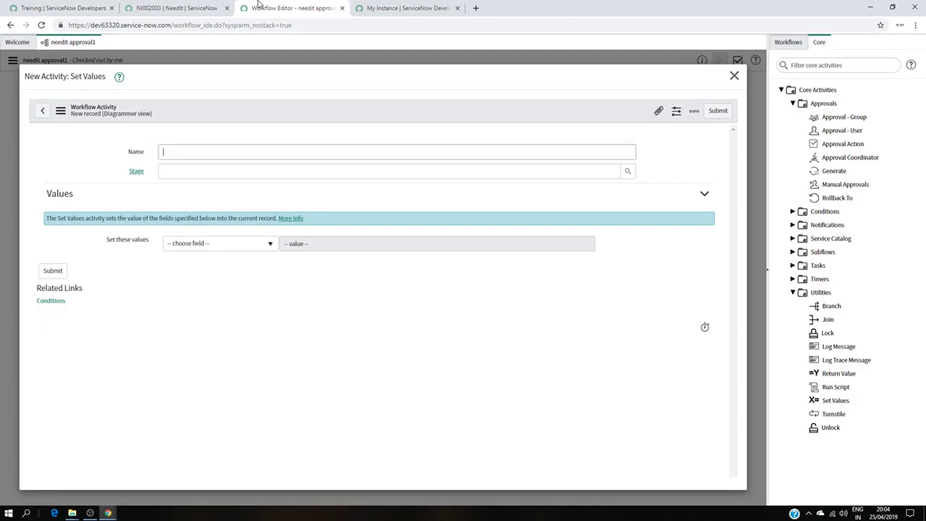
type("Request Manager Approval")
left_click_drag(231, 151, 124, 148)
key("BackSpace")
Copy the name from the training exercise and name the Set Values activity "Set State to Approved"
left_click(50, 8)
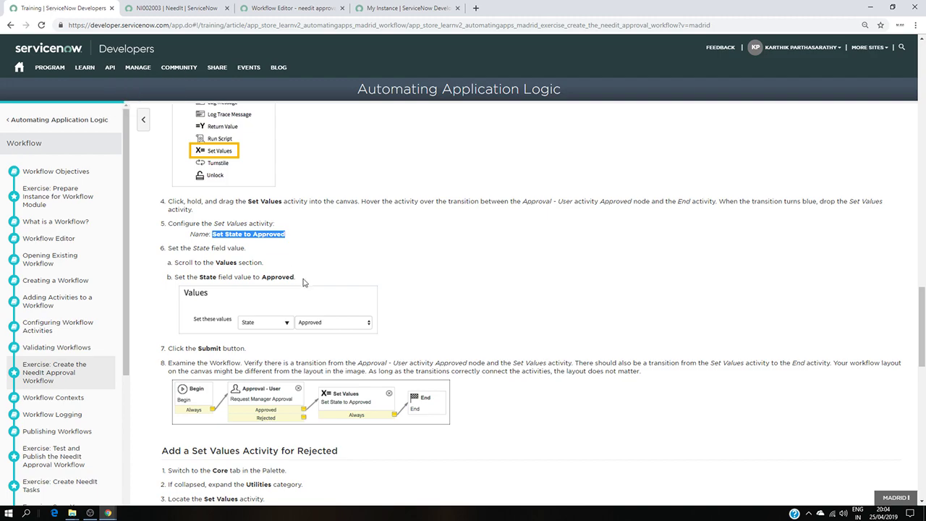
right_click(280, 237)
left_click(297, 243)
left_click(289, 8)
left_click(242, 150)
key("ctrl+v")
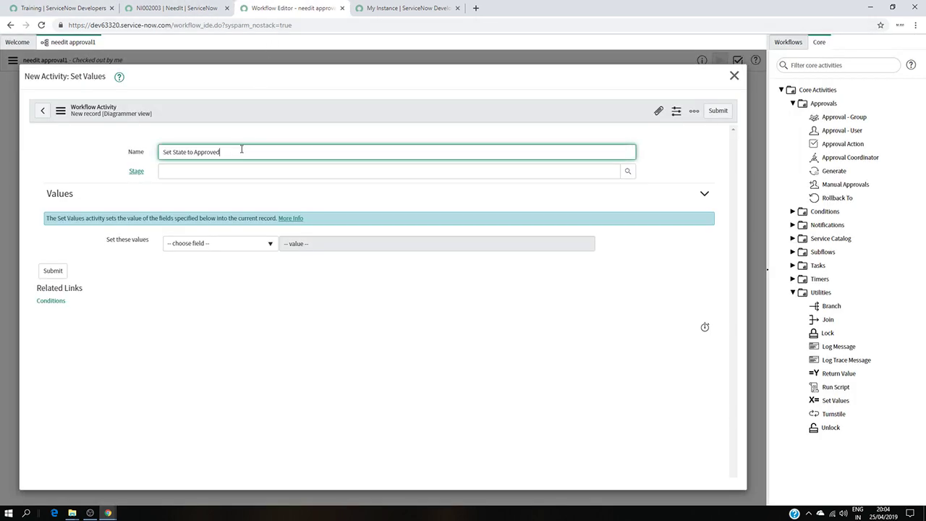
Choose State as the field to set in the Set Values activity
left_click(272, 246)
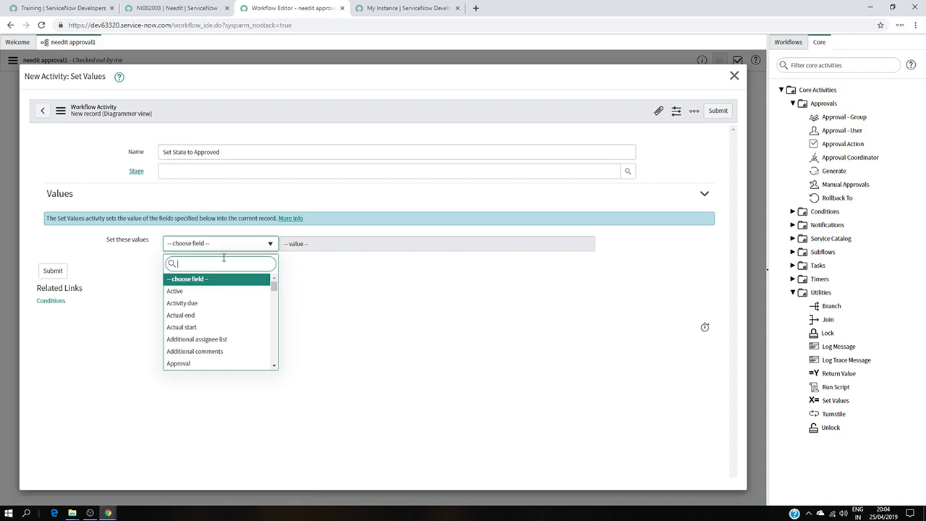
type("sta")
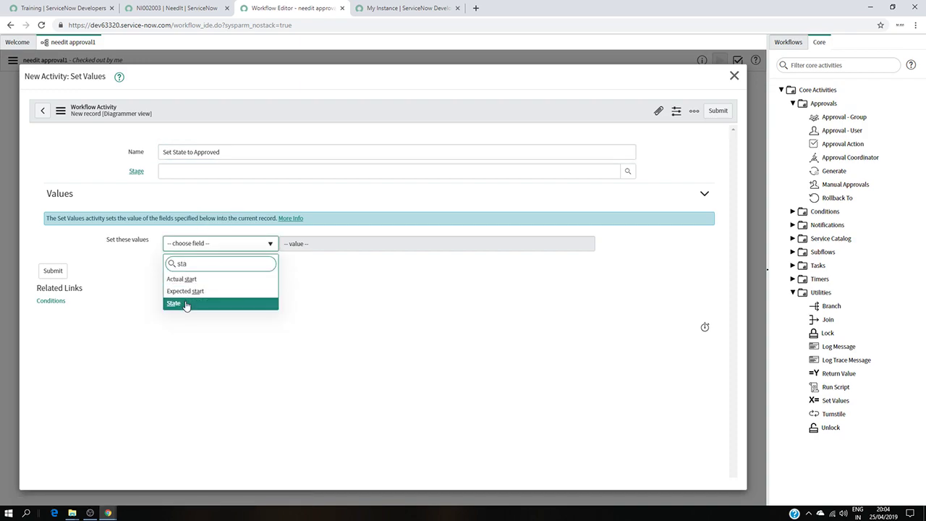
key("Return")
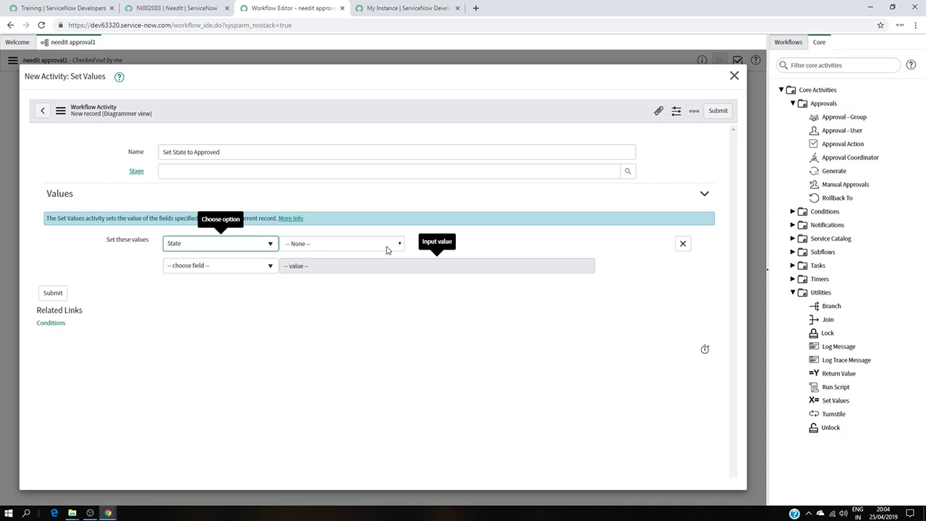
Set the State value to Approved in the "Set State to Approved" activity and submit it
left_click(387, 250)
left_click(338, 283)
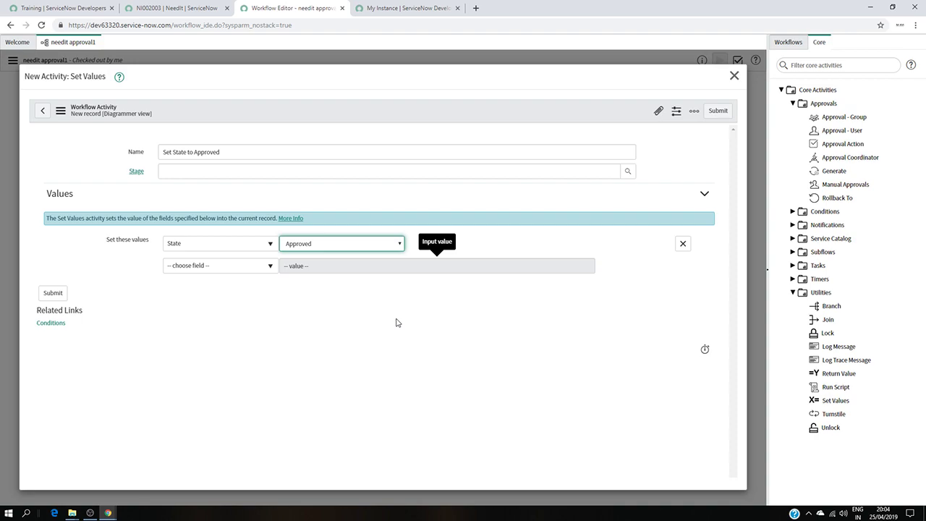
left_click(60, 297)
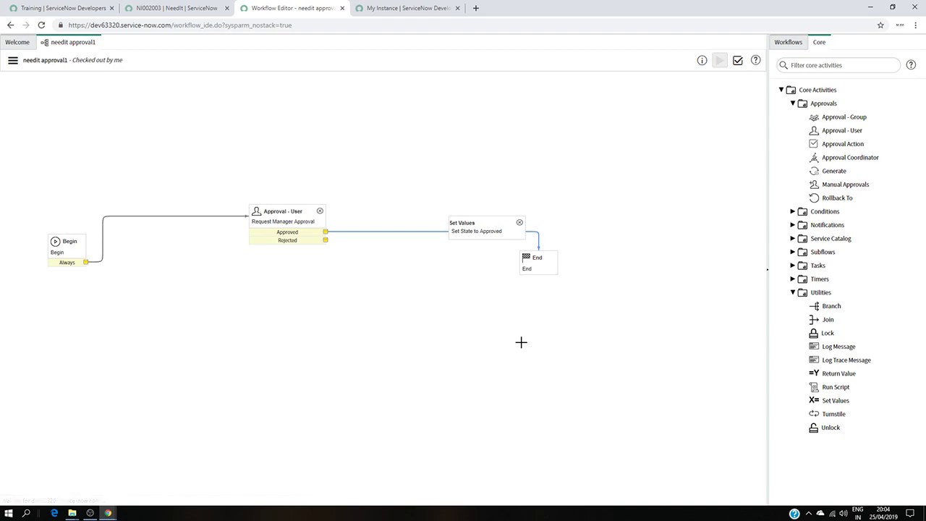
Rearrange the canvas, spreading the Approval - User, Set State to Approved and End activities apart with room for another activity below
left_click(488, 238)
left_click_drag(494, 224, 451, 213)
left_click_drag(548, 252, 657, 213)
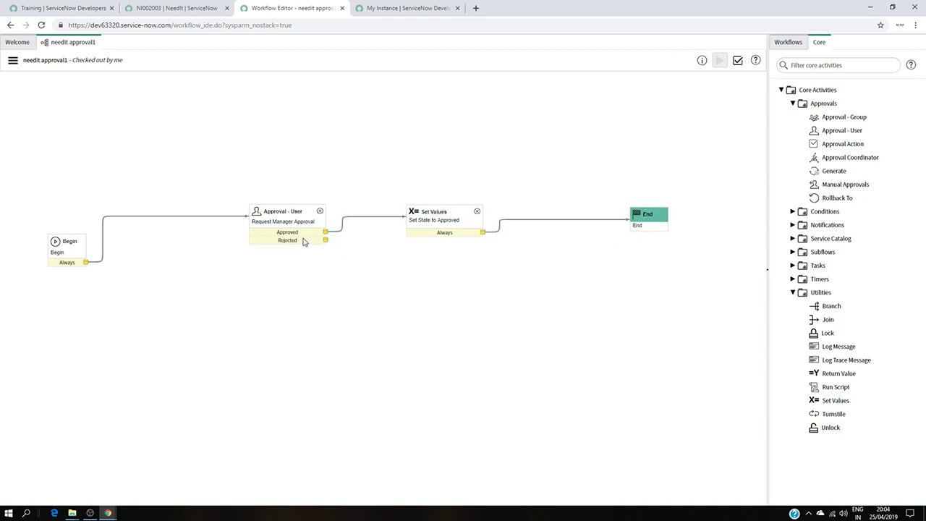
left_click_drag(288, 212, 269, 224)
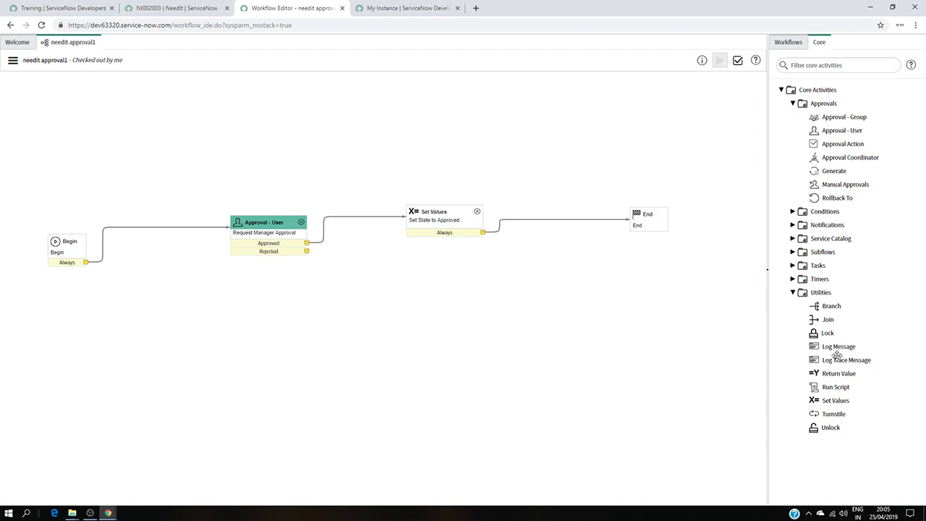
Add a second Set Values activity below the first and name it "Set State to Closed Complete", copying the name from the training exercise
left_click_drag(839, 402, 460, 272)
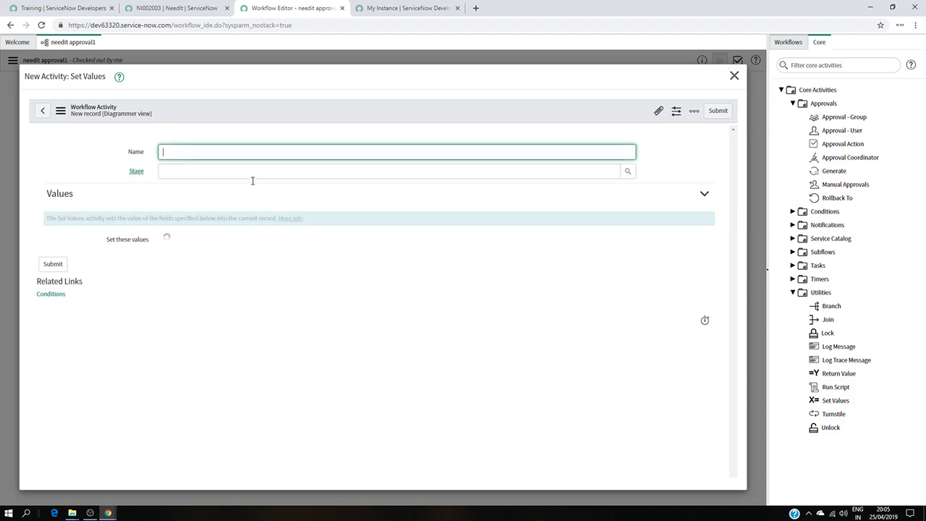
left_click(63, 8)
scroll(351, 269, "down", 10)
scroll(356, 250, "down", 3)
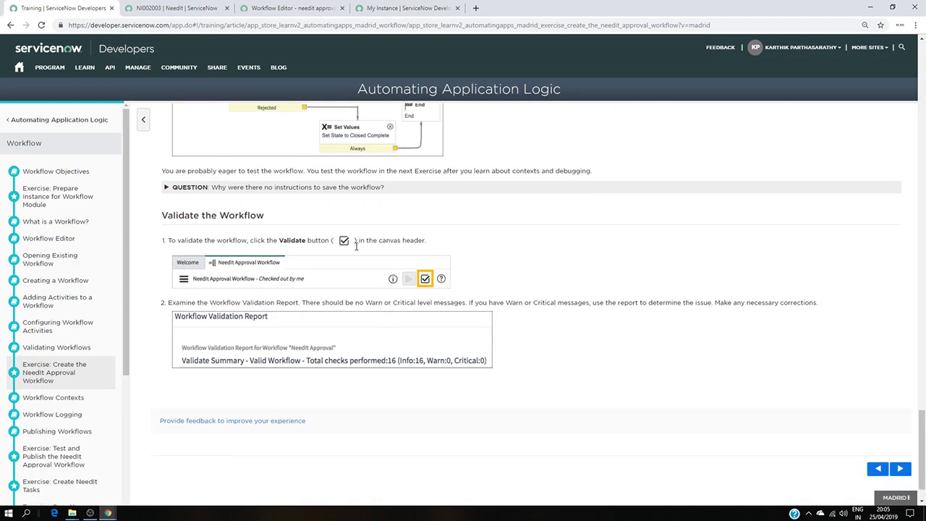
scroll(356, 249, "up", 5)
scroll(356, 250, "up", 2)
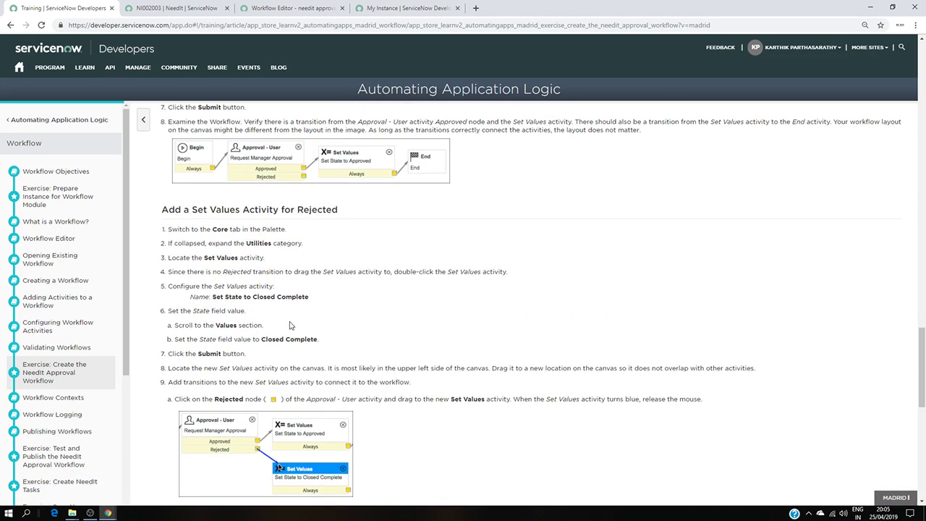
left_click_drag(323, 299, 215, 295)
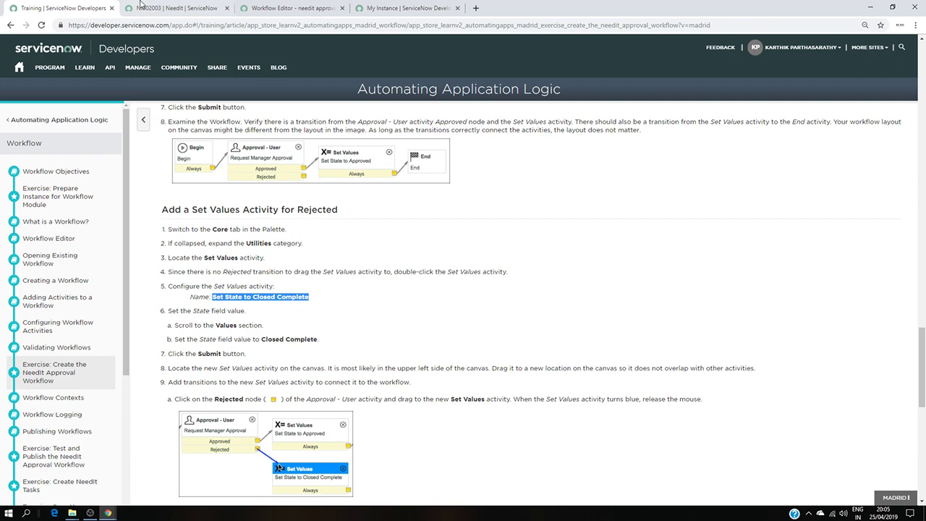
left_click(290, 8)
type("Set State to Closed Complete")
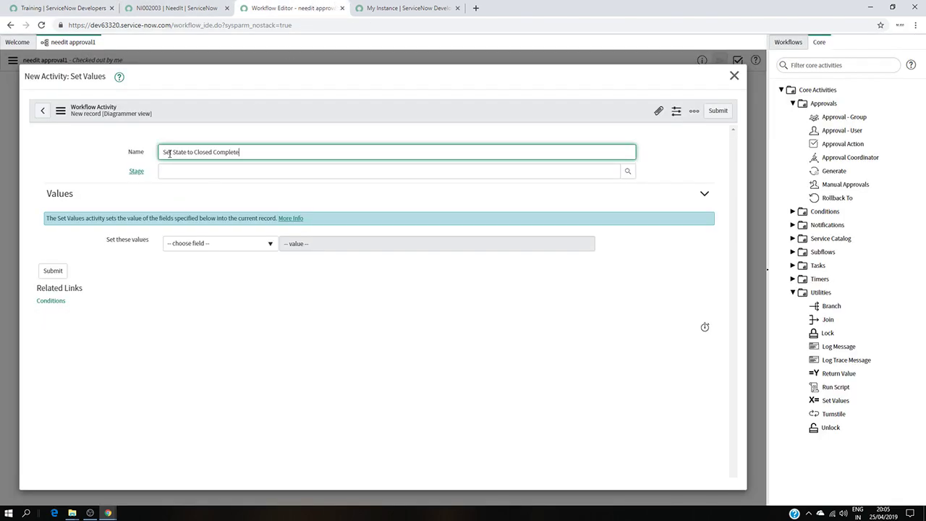
Set the State field to Closed Complete in the new Set Values activity and submit it
left_click(257, 246)
type("sta")
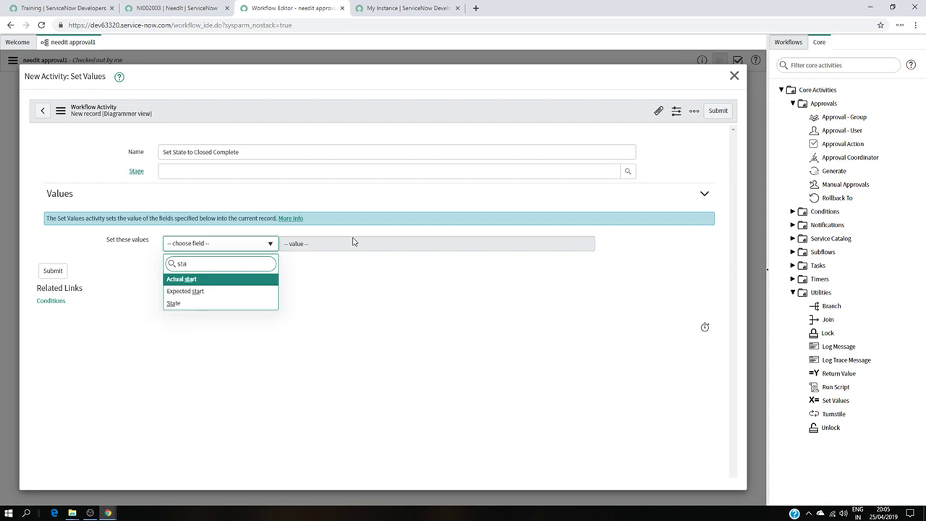
left_click(176, 303)
left_click(343, 246)
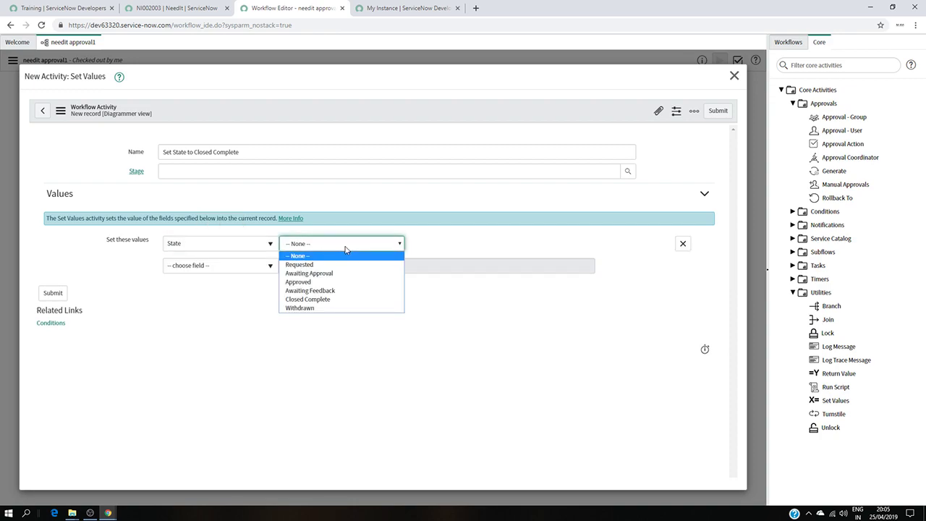
left_click(322, 298)
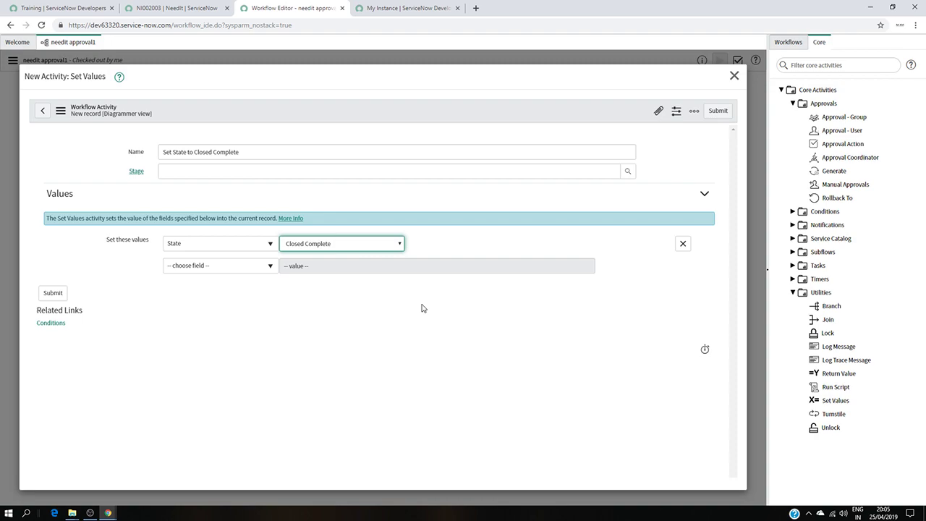
left_click(53, 294)
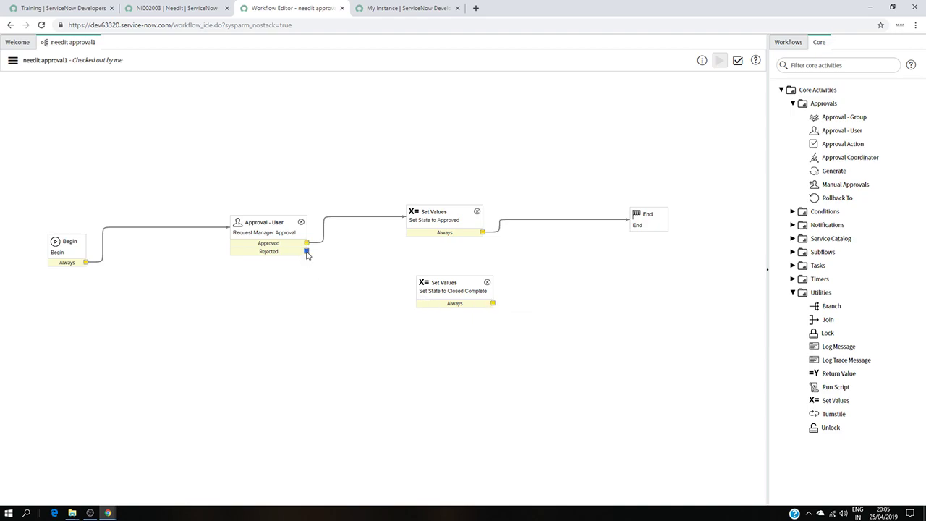
Connect the approval's Rejected node to Set State to Closed Complete, and that activity's Always node to End
left_click_drag(307, 251, 418, 291)
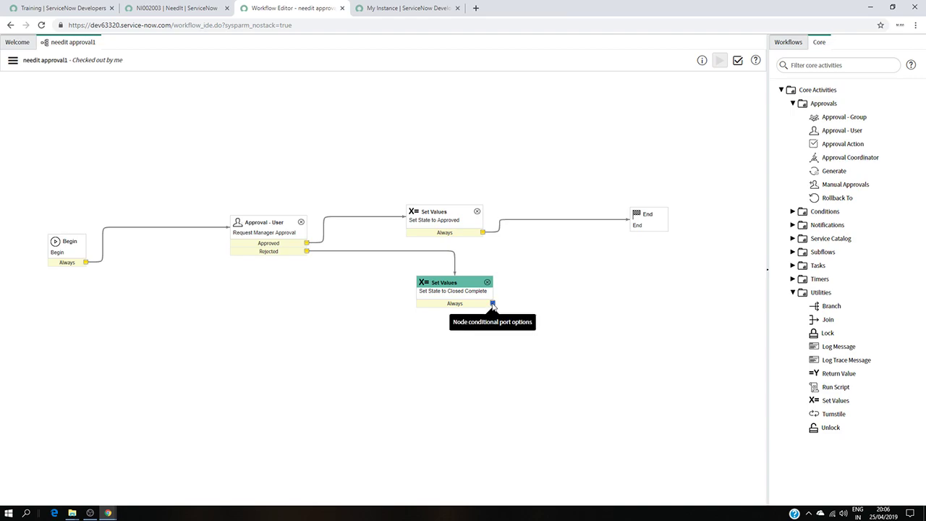
left_click_drag(492, 303, 620, 234)
left_click_drag(493, 303, 649, 235)
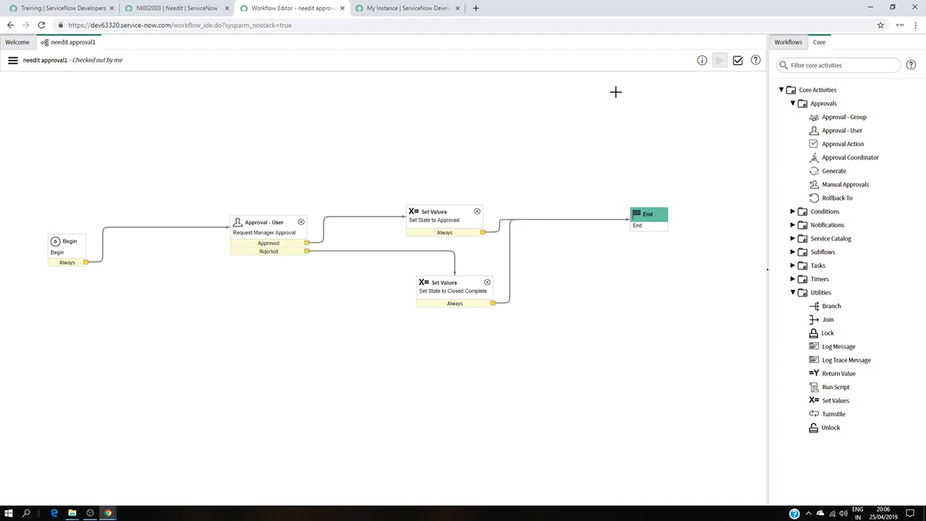
Validate the workflow, review the Workflow Validation Report and close it
left_click(737, 61)
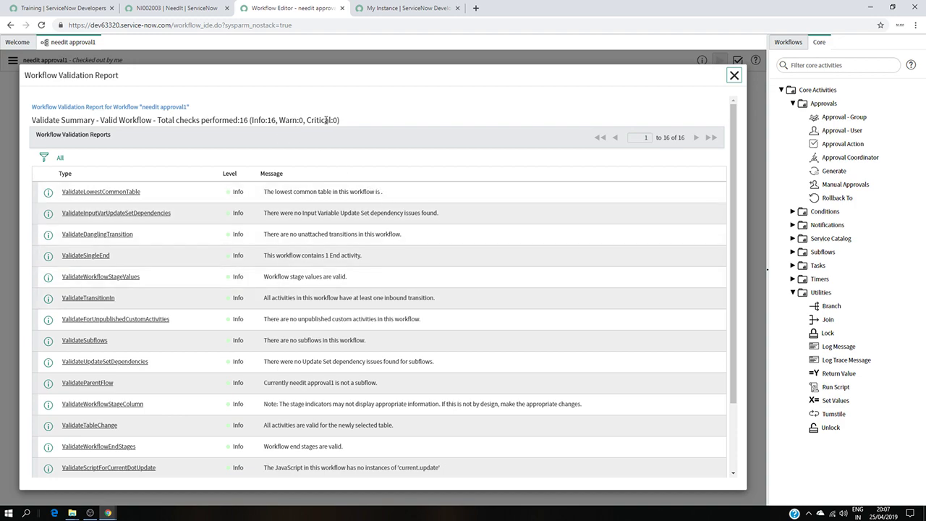
scroll(499, 277, "down", 3)
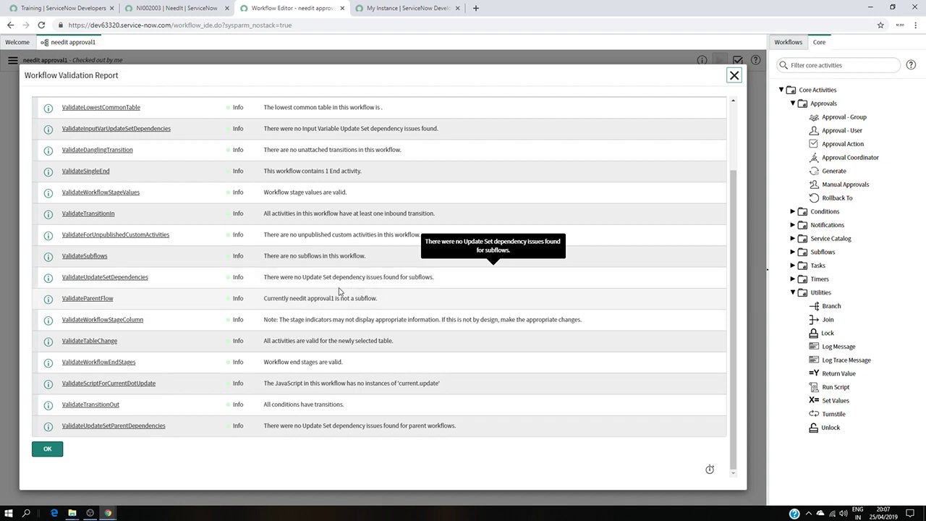
left_click(47, 448)
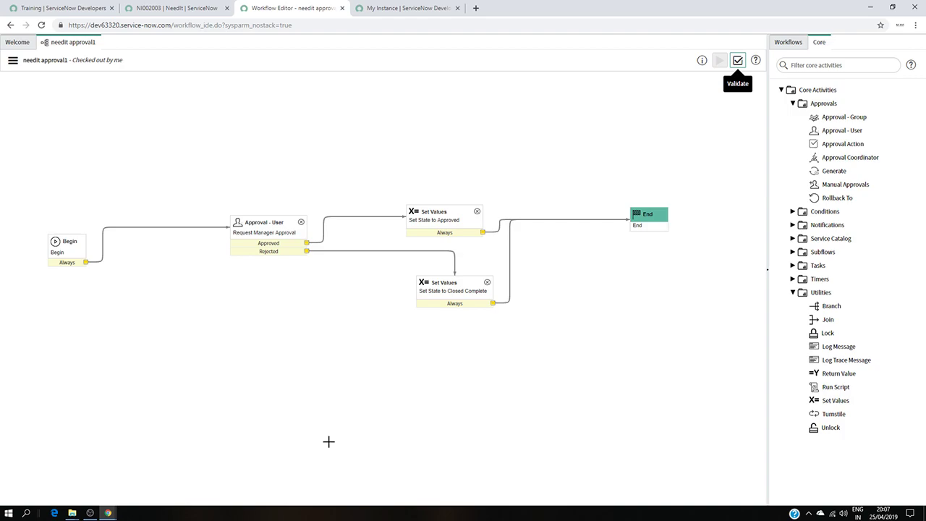
Return to the unsaved NeedIt record and leave it, discarding its changes
left_click(146, 7)
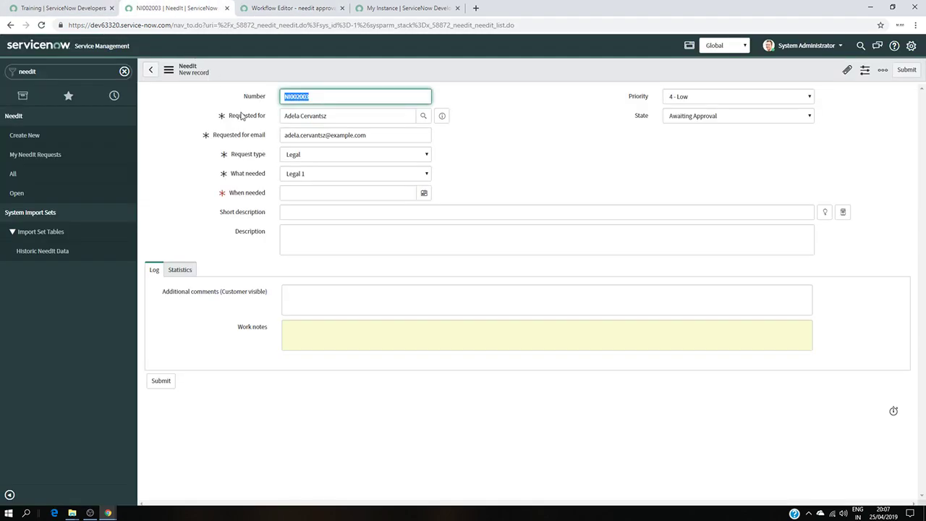
left_click(151, 71)
left_click(490, 130)
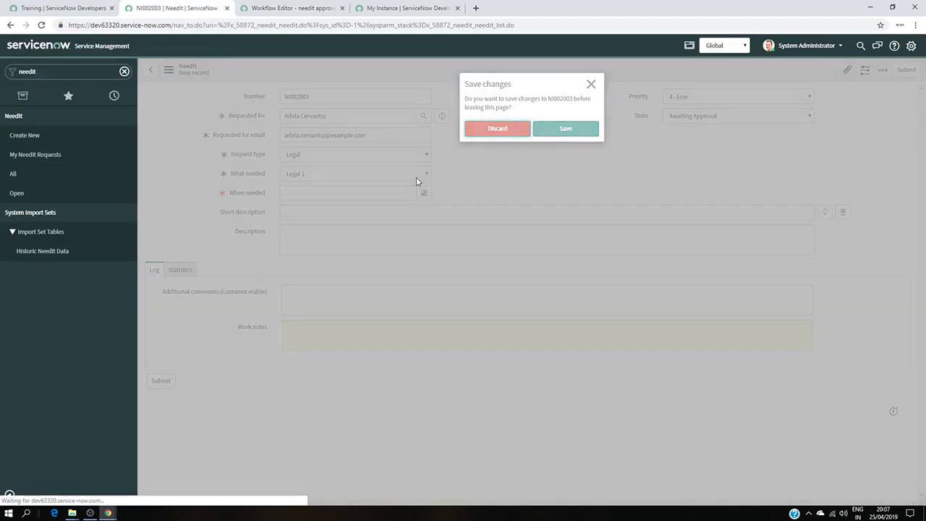
Find the Users module under System Security and open the requester's user record to check the assigned manager
left_click(56, 72)
key("BackSpace")
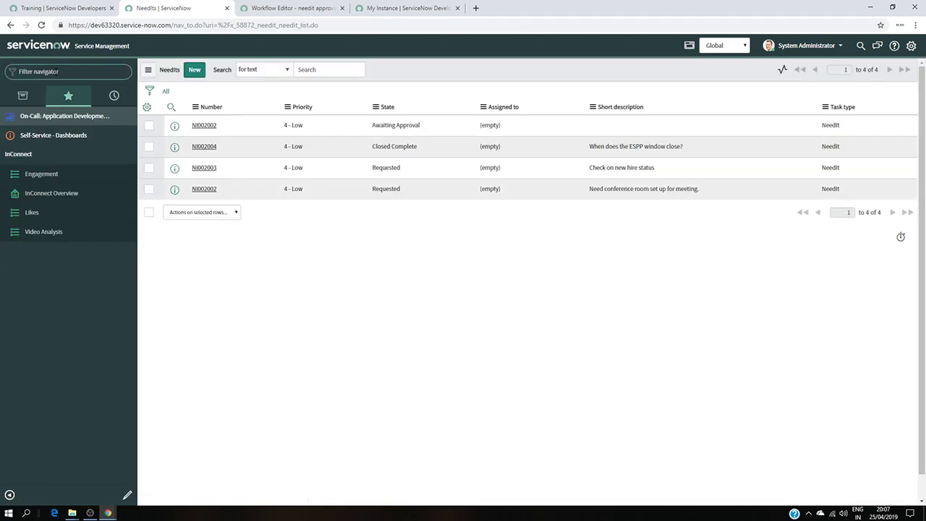
type("users")
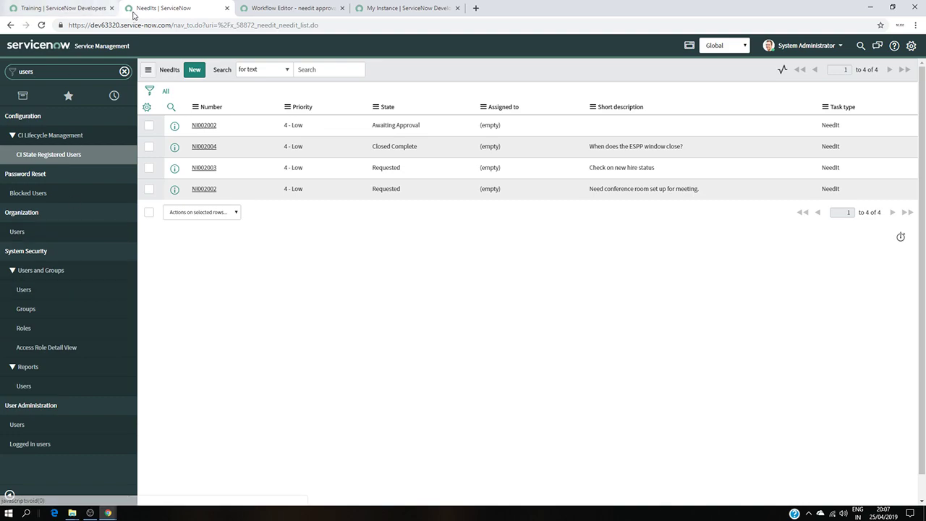
left_click(34, 290)
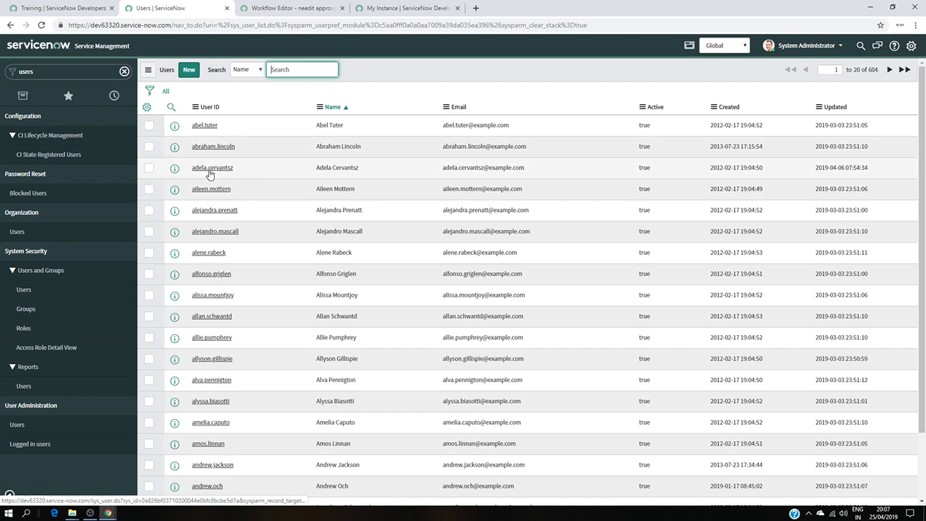
left_click(210, 173)
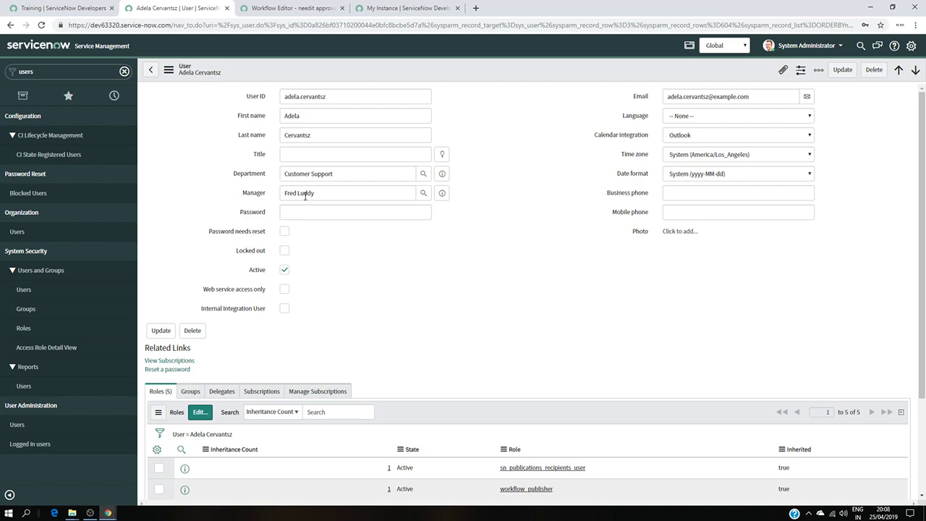
Open the User form's layout configuration, locate Manager in the available and selected fields, and save the layout
left_click(169, 70)
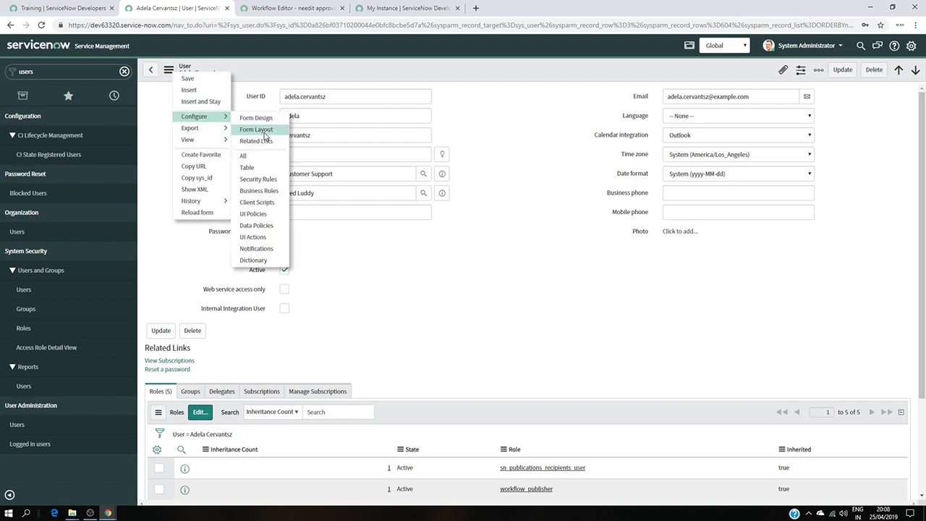
left_click(265, 133)
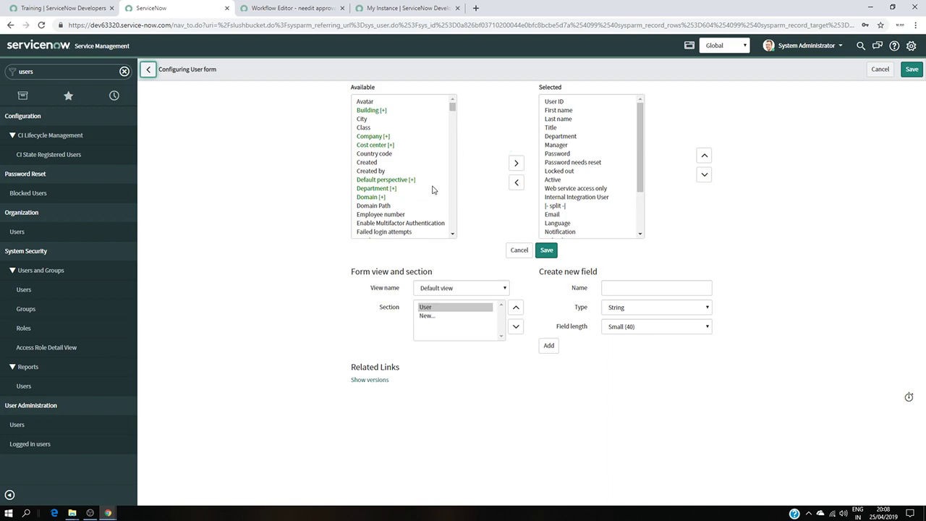
left_click(453, 233)
left_click(452, 234)
left_click(453, 234)
left_click(453, 234)
left_click(453, 234)
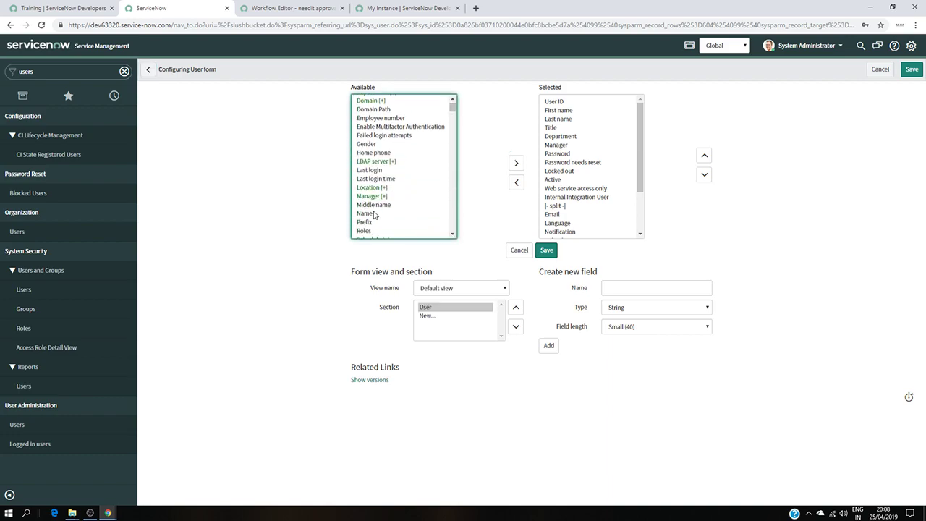
left_click(374, 197)
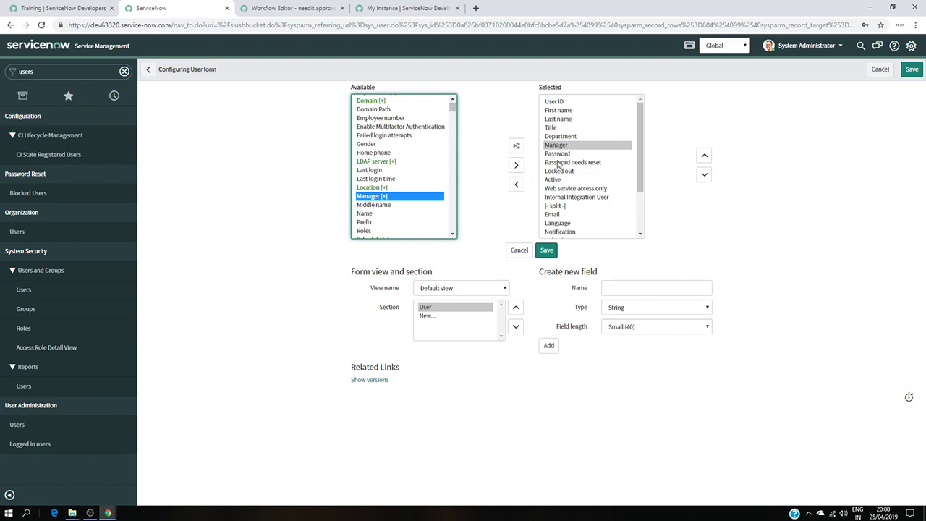
left_click(517, 166)
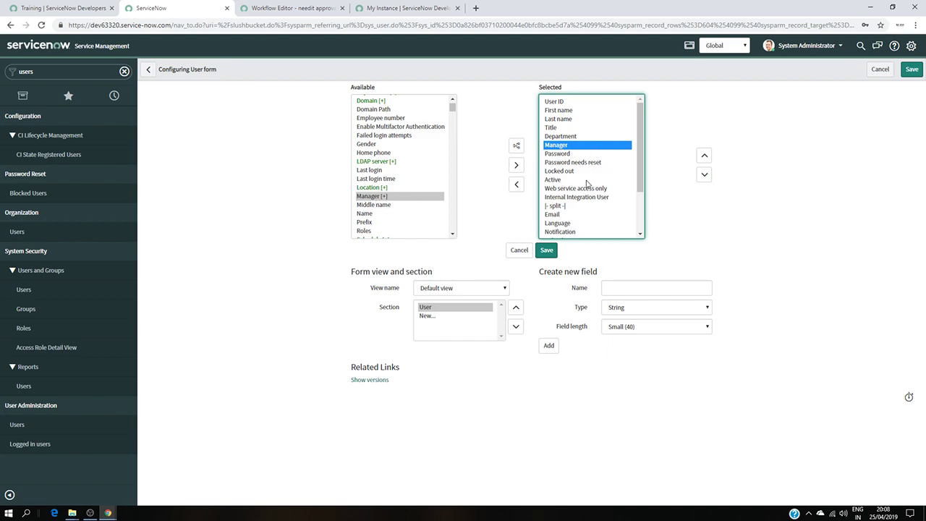
left_click(546, 252)
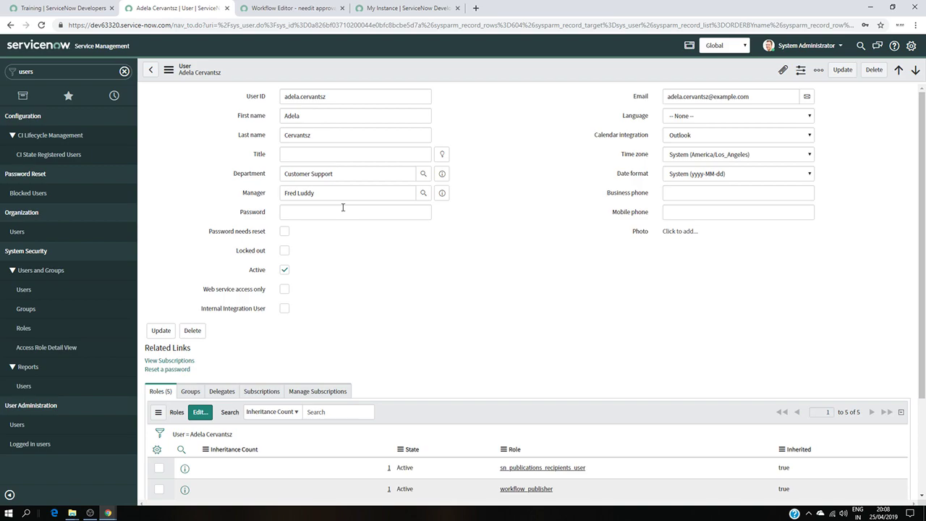
Search the user list for the manager by first name, open that user record and review its roles and details
left_click(24, 290)
left_click(293, 72)
type("fred")
key("Return")
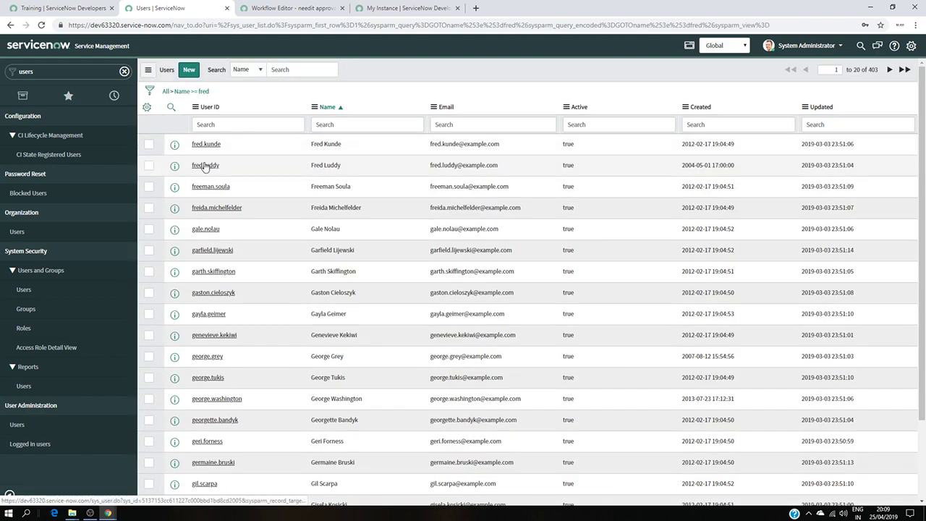
left_click(205, 166)
scroll(289, 333, "down", 3)
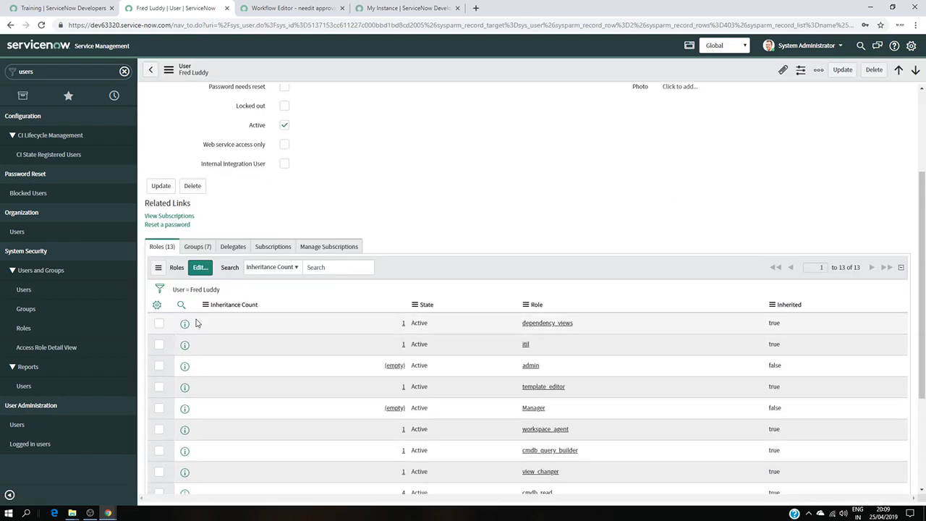
scroll(499, 275, "down", 2)
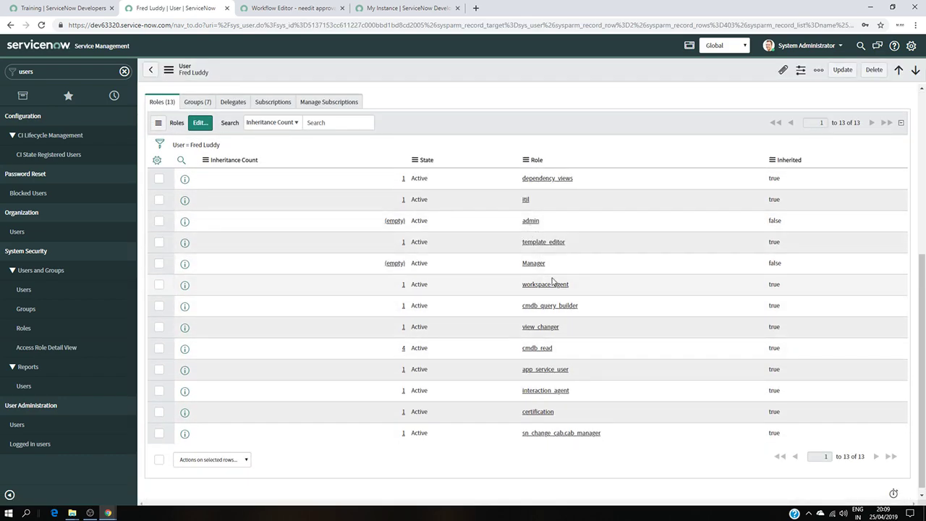
scroll(436, 321, "up", 1)
scroll(435, 315, "up", 3)
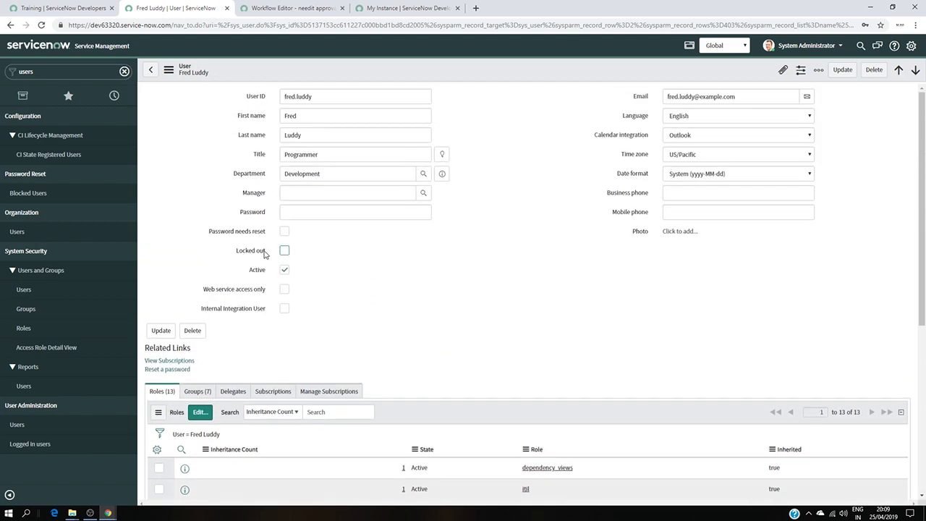
Open the Test and Publish the NeedIt Approval Workflow exercise in the training course and read its preparation and approval test instructions
left_click(42, 71)
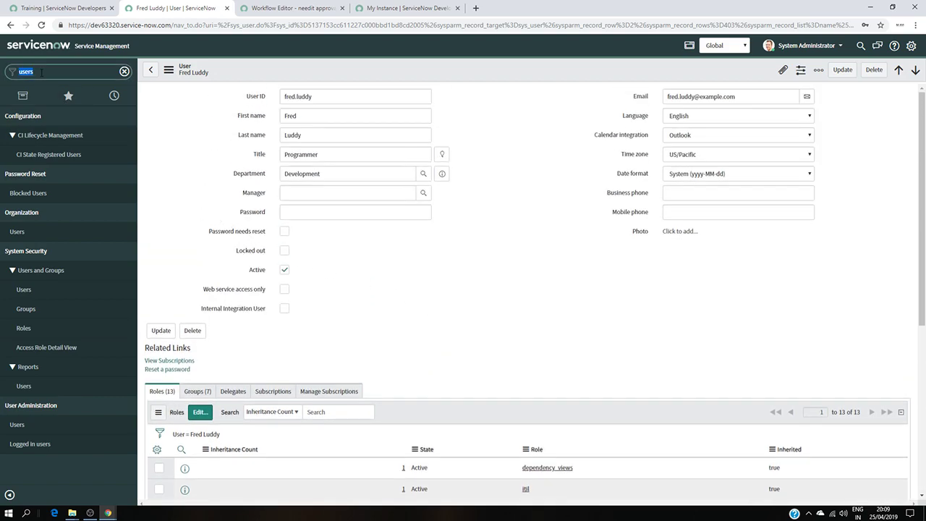
key("BackSpace")
left_click(83, 8)
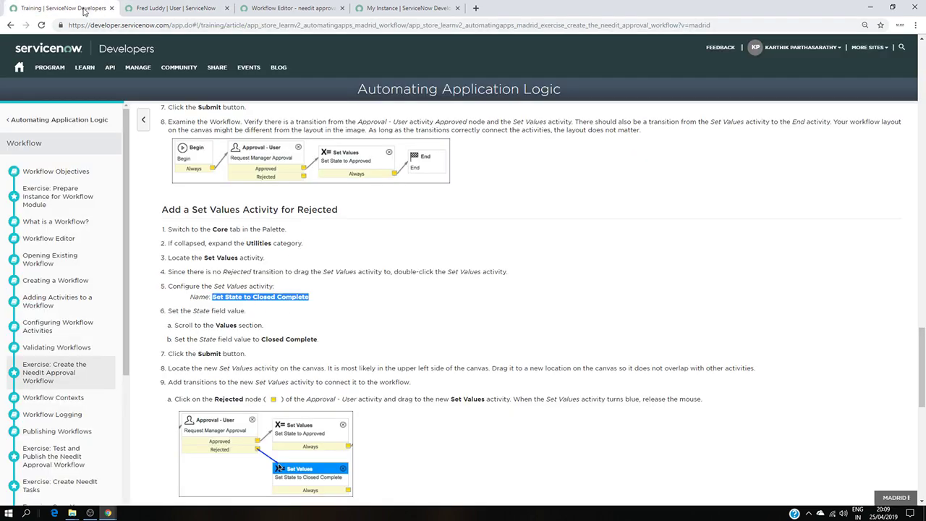
scroll(186, 328, "down", 12)
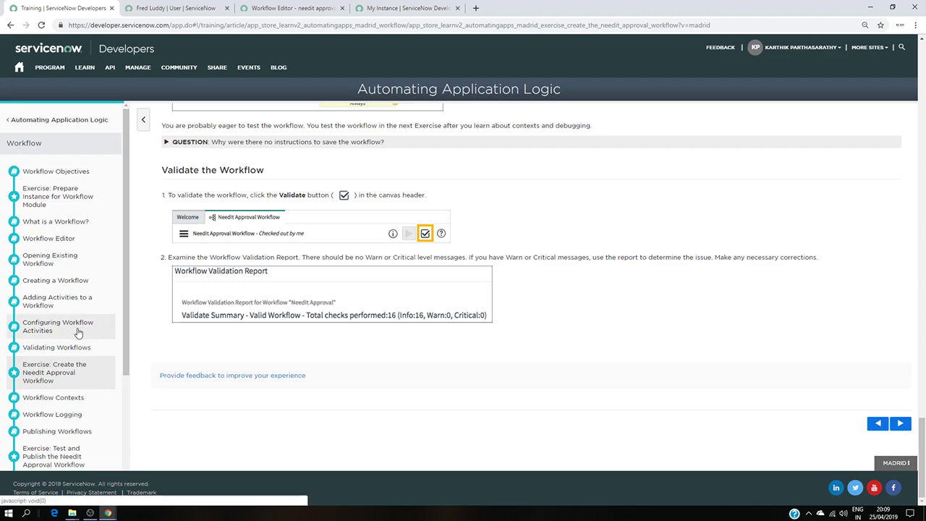
scroll(78, 331, "down", 1)
left_click(44, 408)
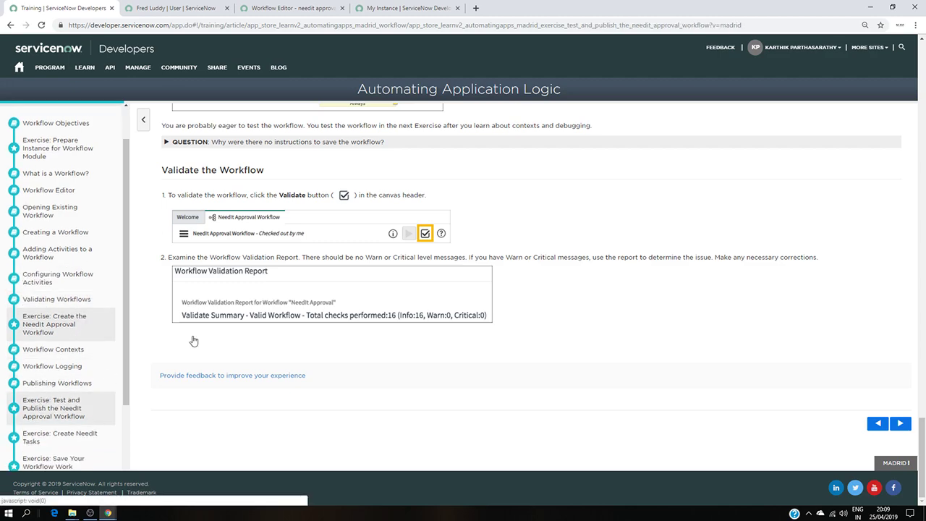
scroll(344, 248, "down", 3)
scroll(345, 247, "up", 2)
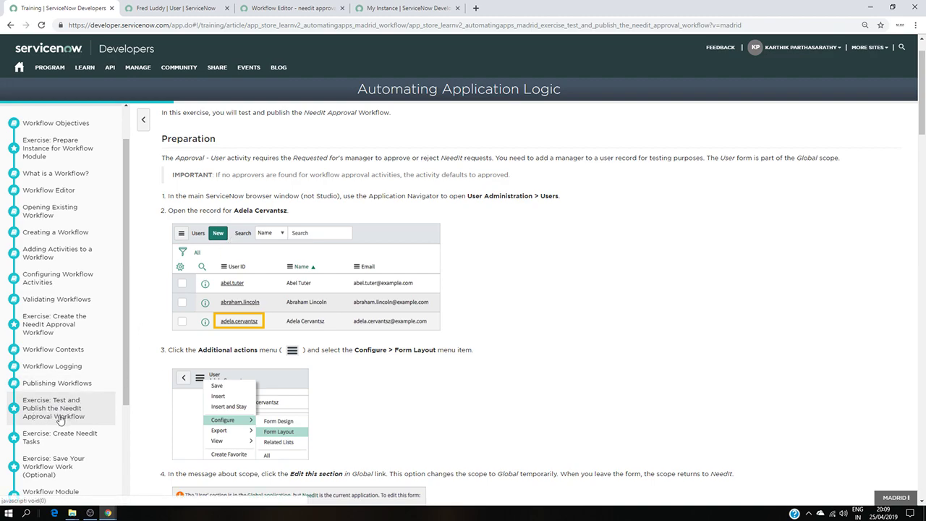
scroll(416, 288, "up", 1)
scroll(416, 288, "down", 4)
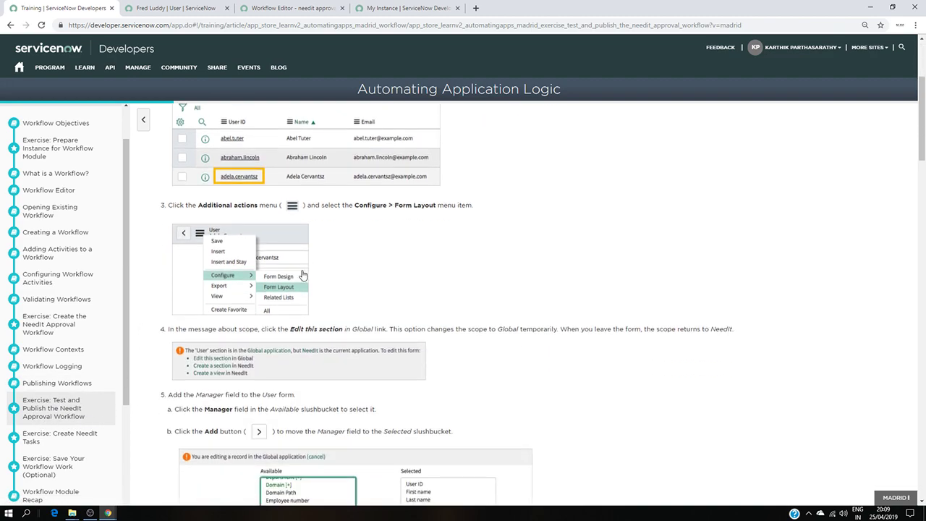
scroll(326, 294, "up", 1)
scroll(362, 350, "down", 3)
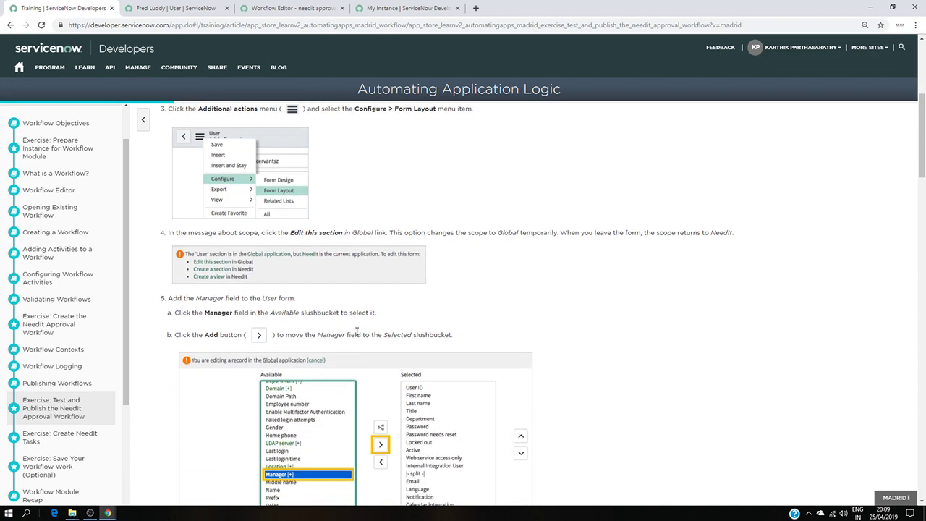
scroll(292, 339, "up", 5)
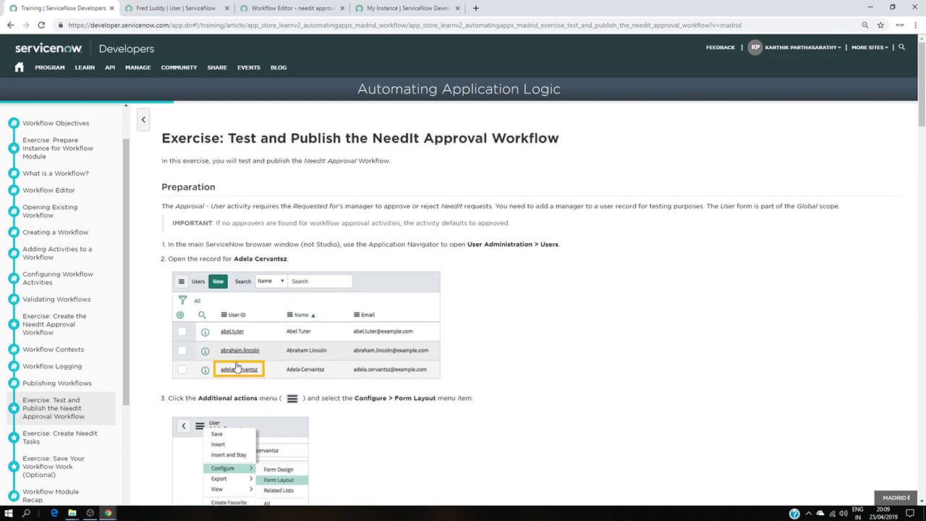
scroll(311, 372, "down", 5)
scroll(366, 329, "down", 5)
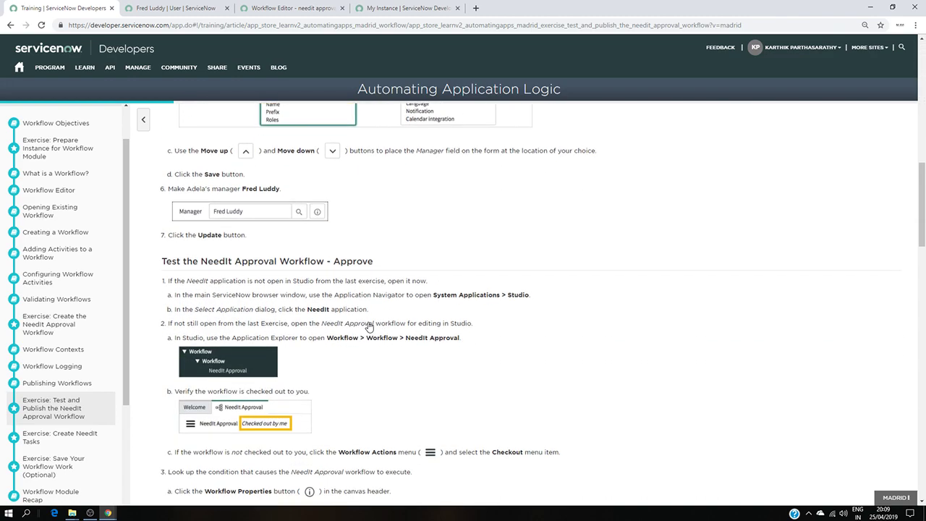
scroll(369, 323, "up", 3)
Return to the ServiceNow instance, find the NeedIt application modules and start a new NeedIt record
left_click(289, 8)
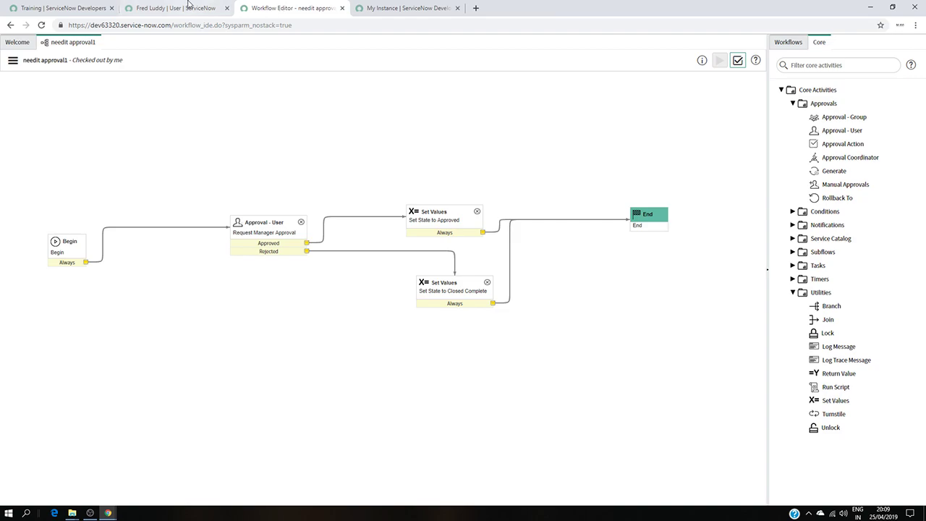
left_click(217, 8)
type("needi")
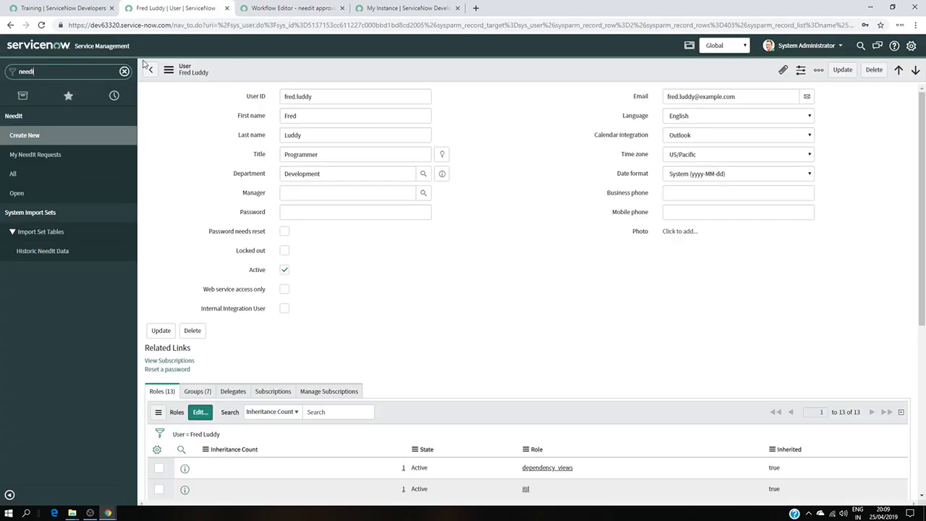
left_click(59, 135)
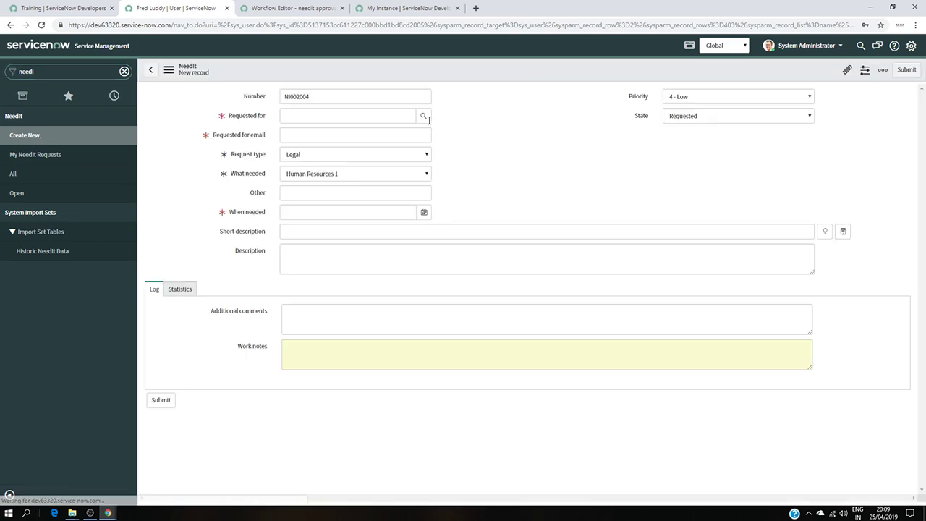
Set the new NeedIt record's Requested for to the employee with the assigned manager and its Request type to Human Resources
left_click_drag(348, 113, 264, 117)
key("BackSpace")
type("adel")
left_click(311, 132)
left_click(335, 157)
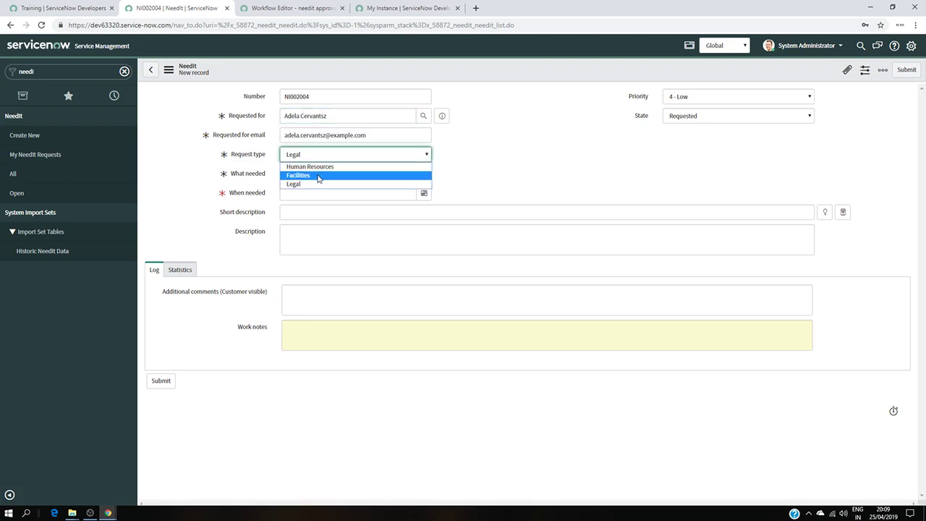
left_click(319, 165)
left_click(424, 193)
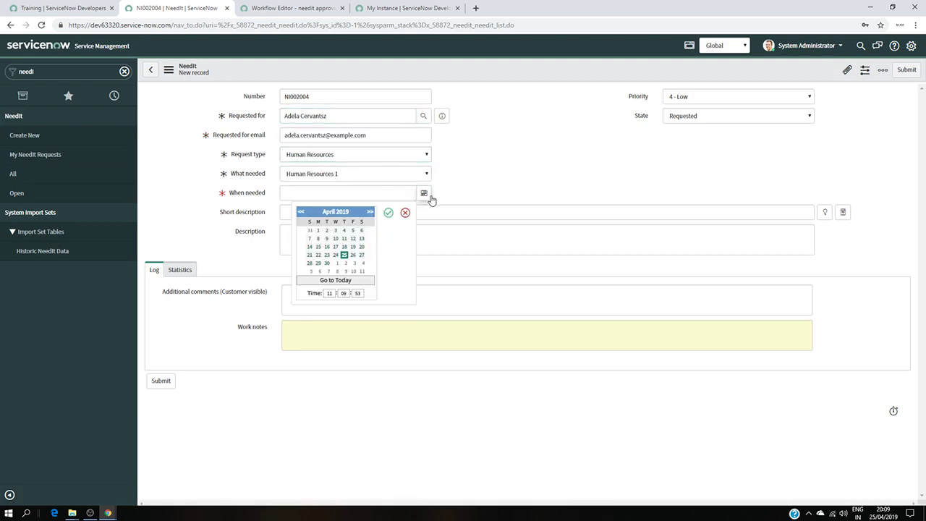
left_click(389, 213)
left_click(803, 118)
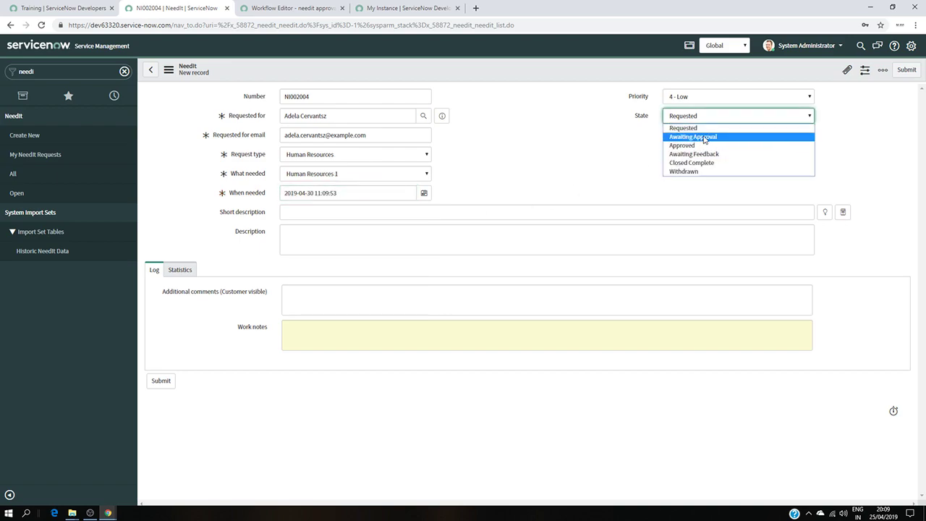
left_click(693, 137)
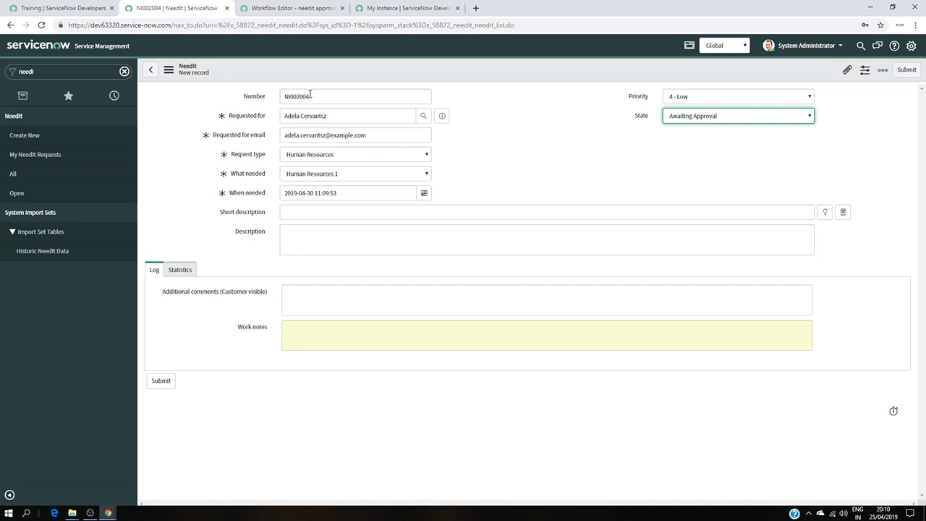
left_click(906, 70)
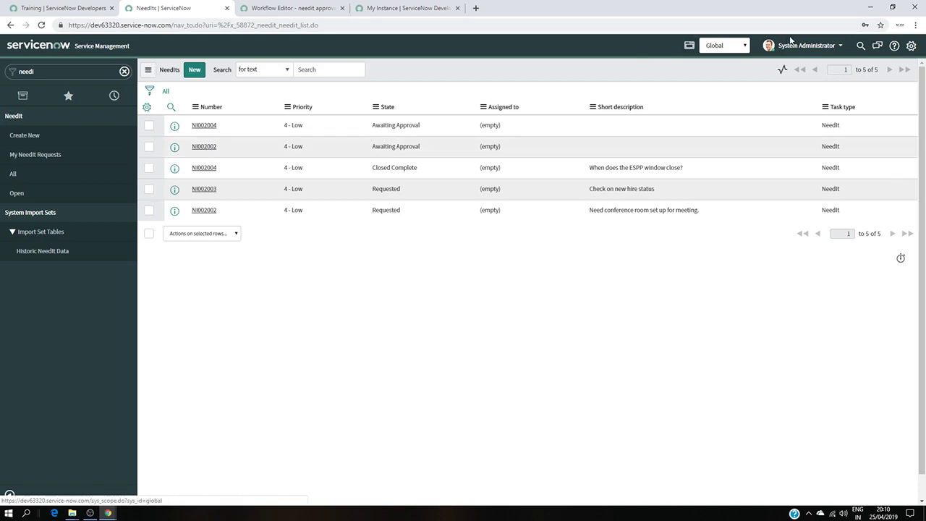
Impersonate the requester's manager, choosing them from the recent impersonations
left_click(807, 49)
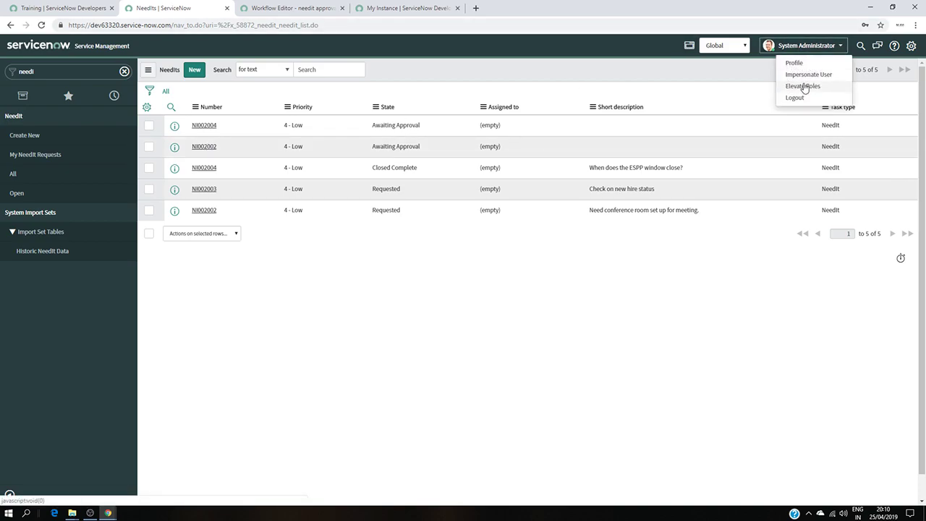
left_click(808, 75)
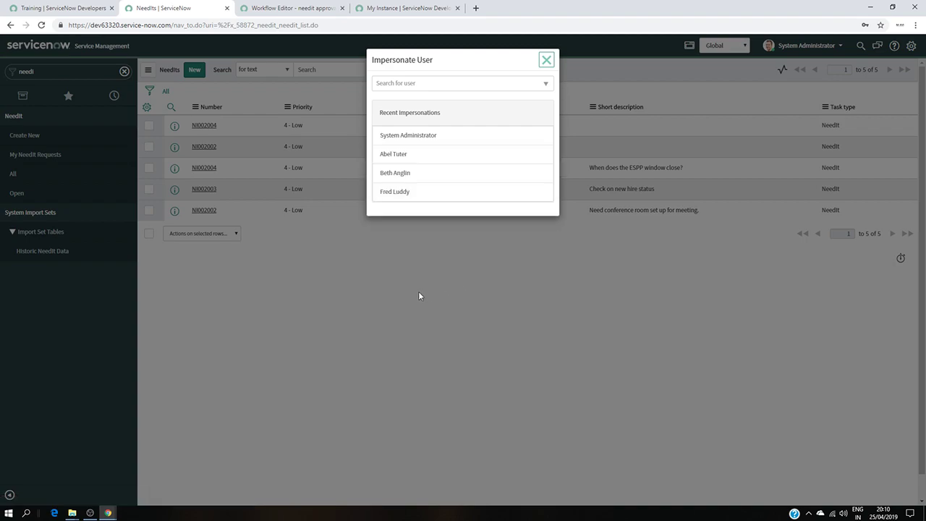
left_click(432, 191)
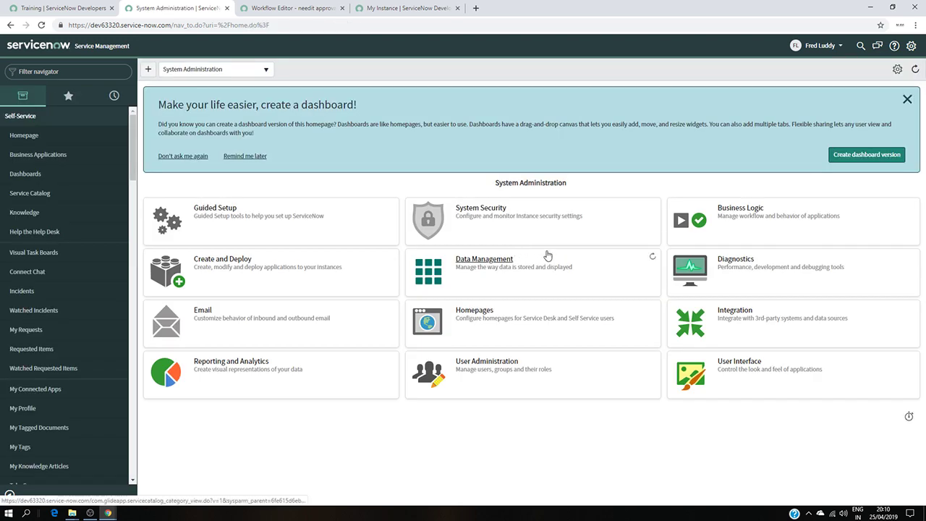
Find the Service Desk modules and open the manager's My Approvals list
left_click(55, 74)
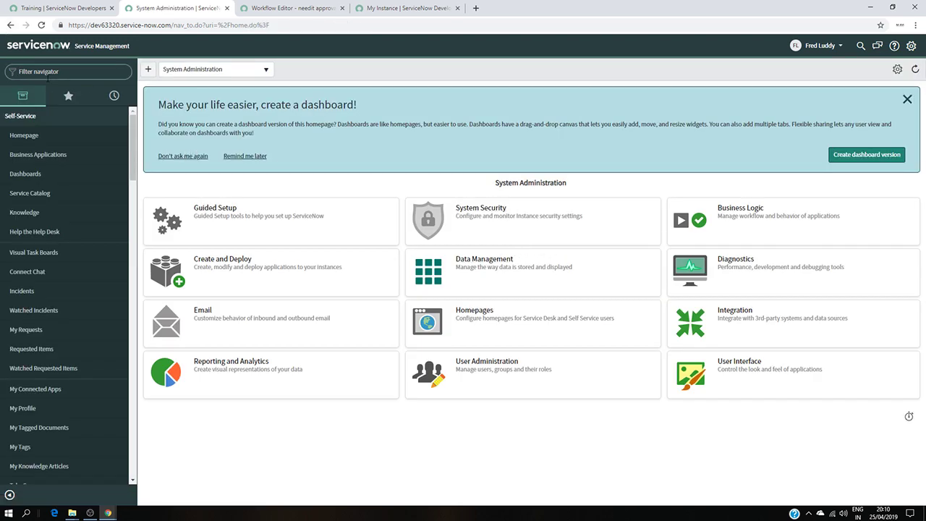
type("service desk")
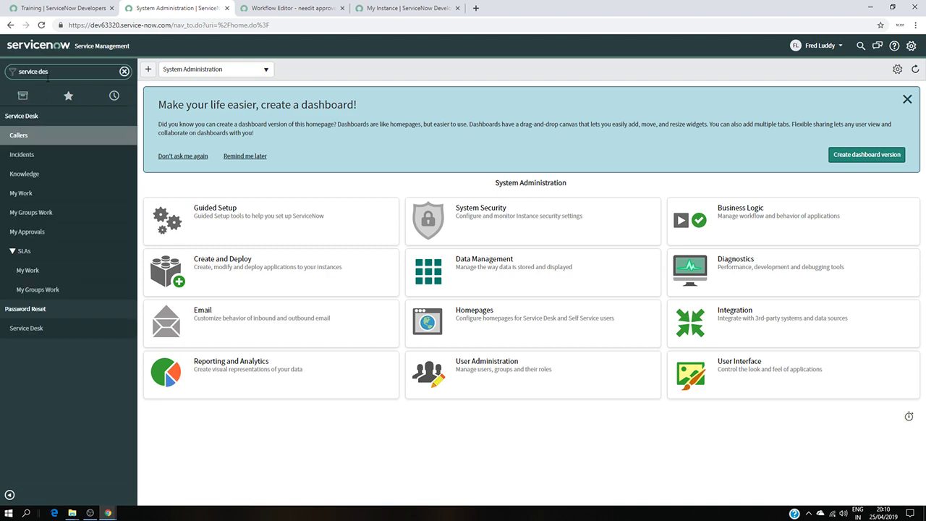
left_click(34, 233)
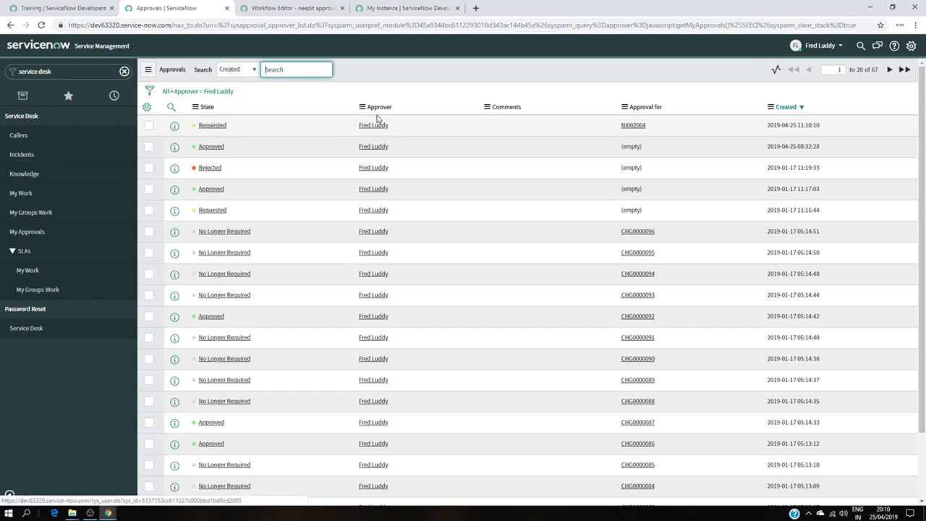
Open the newest requested approval for the submitted NeedIt record, review the summary of the item and approve it
scroll(240, 149, "down", 1)
scroll(234, 170, "up", 1)
left_click(219, 129)
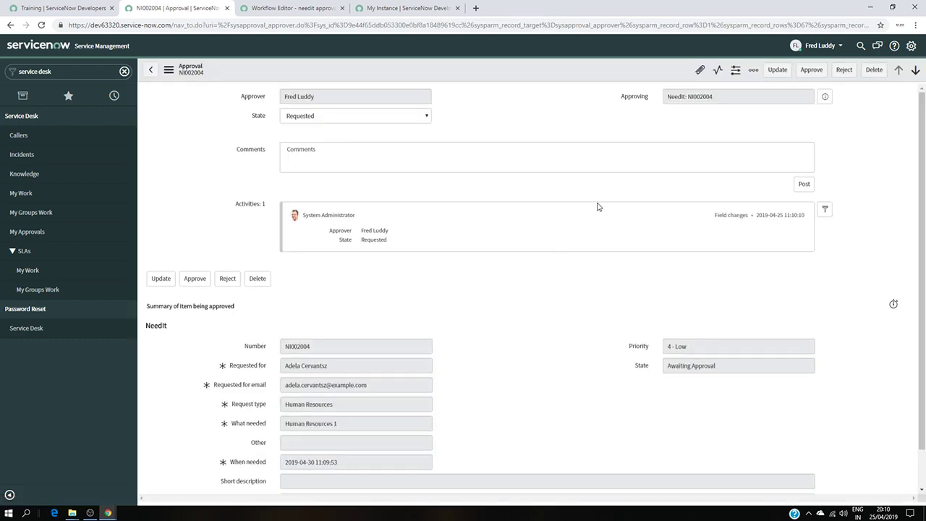
scroll(612, 215, "down", 1)
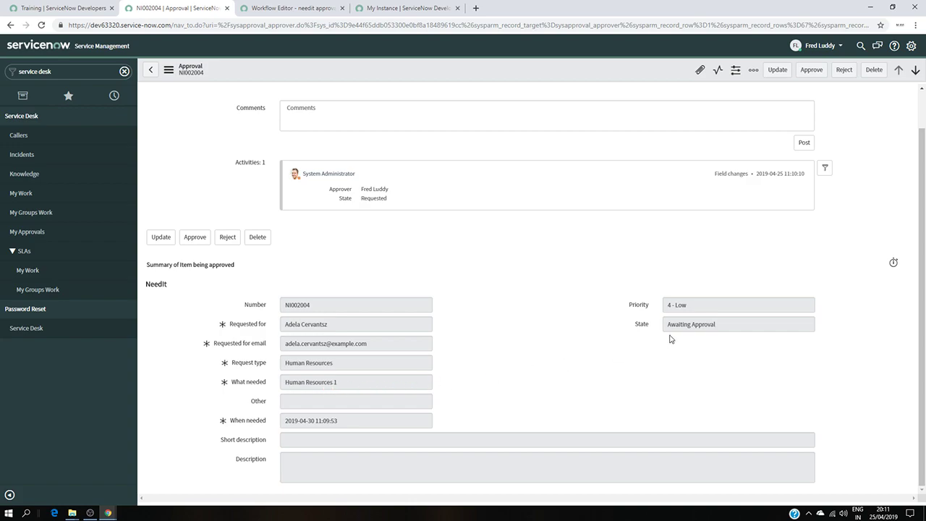
scroll(680, 304, "up", 1)
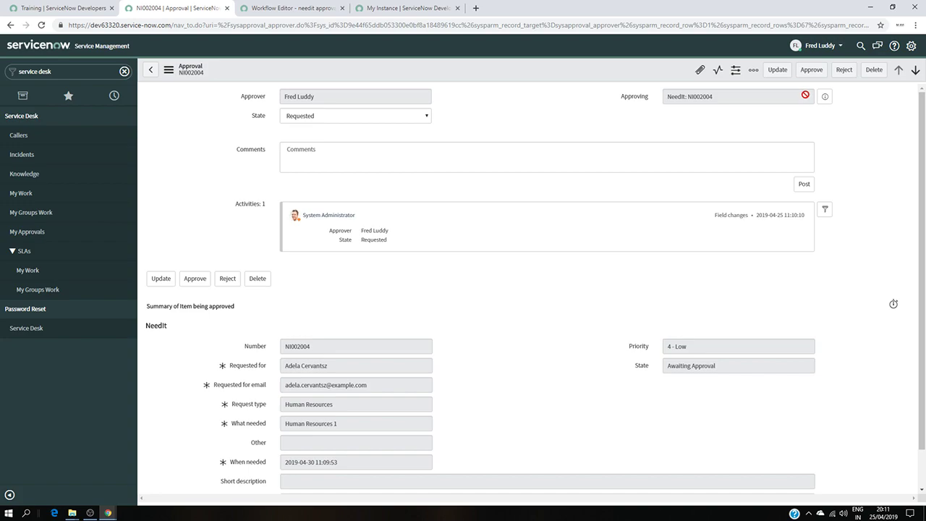
left_click(811, 69)
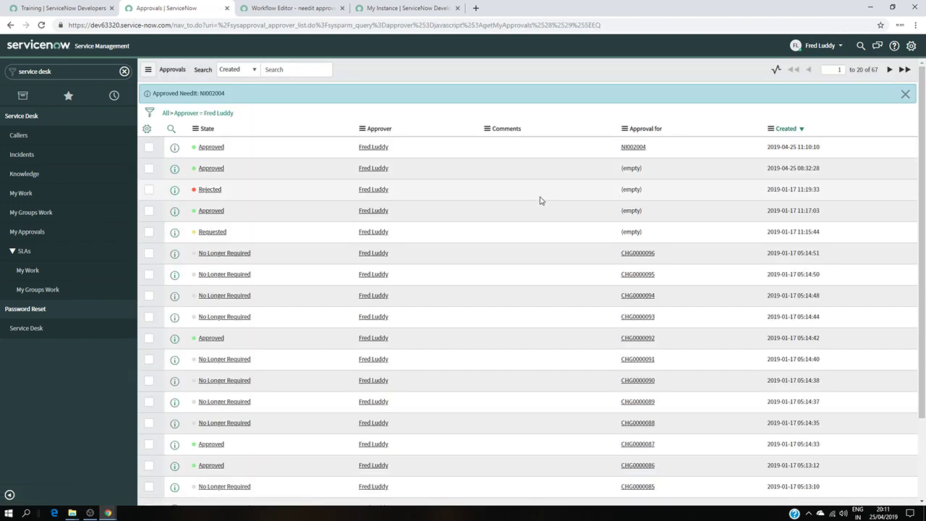
triple_click(101, 66)
key("BackSpace")
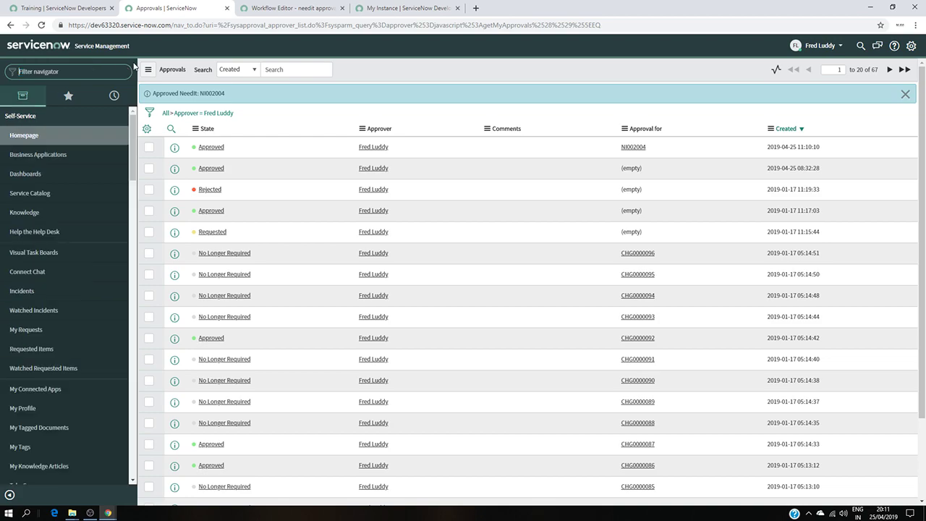
type("need")
key("BackSpace")
key("BackSpace")
key("BackSpace")
key("BackSpace")
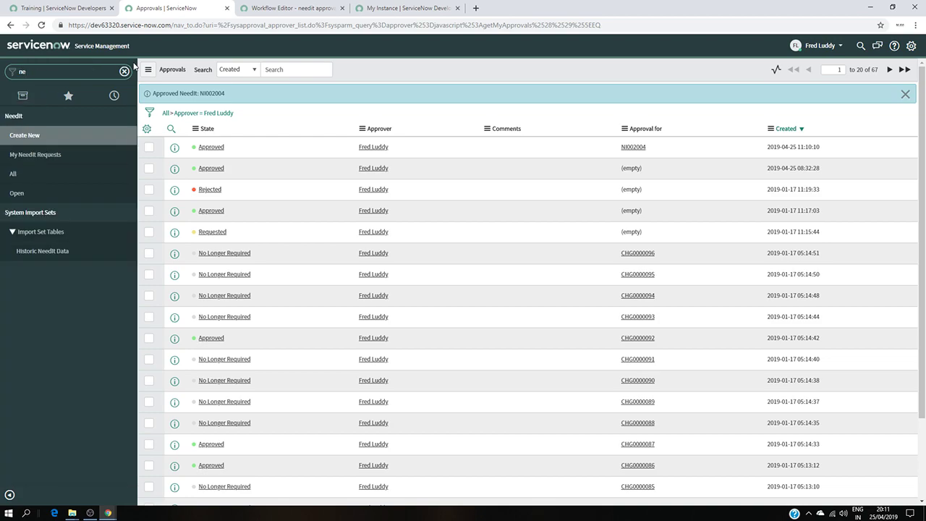
Switch the impersonation back to System Administrator
left_click(817, 45)
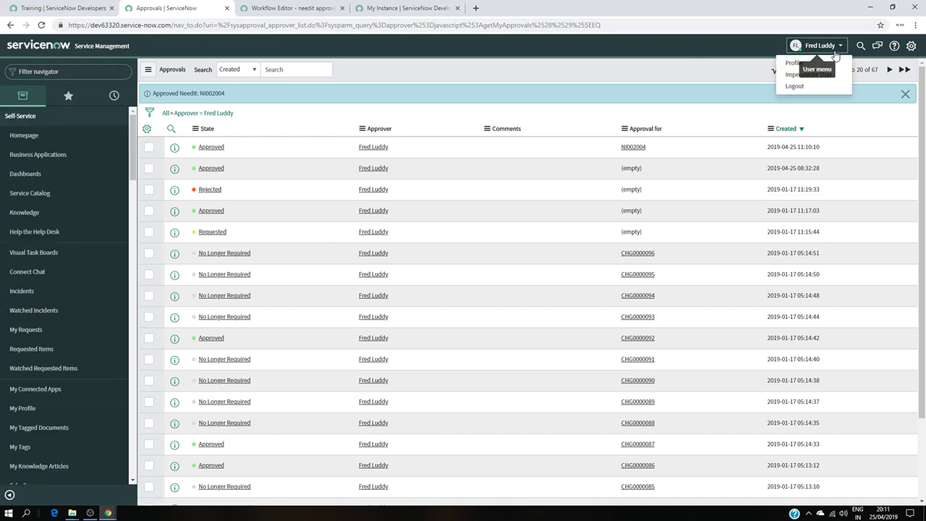
left_click(816, 75)
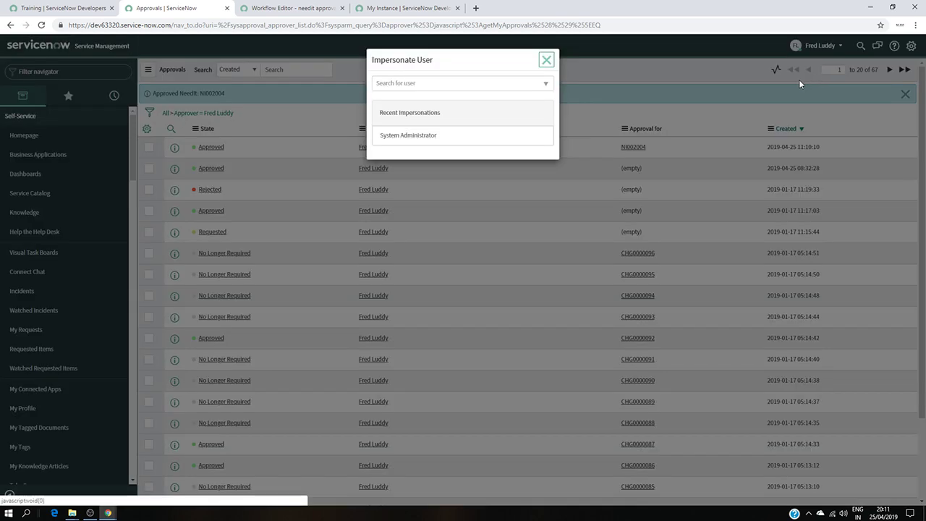
left_click(433, 137)
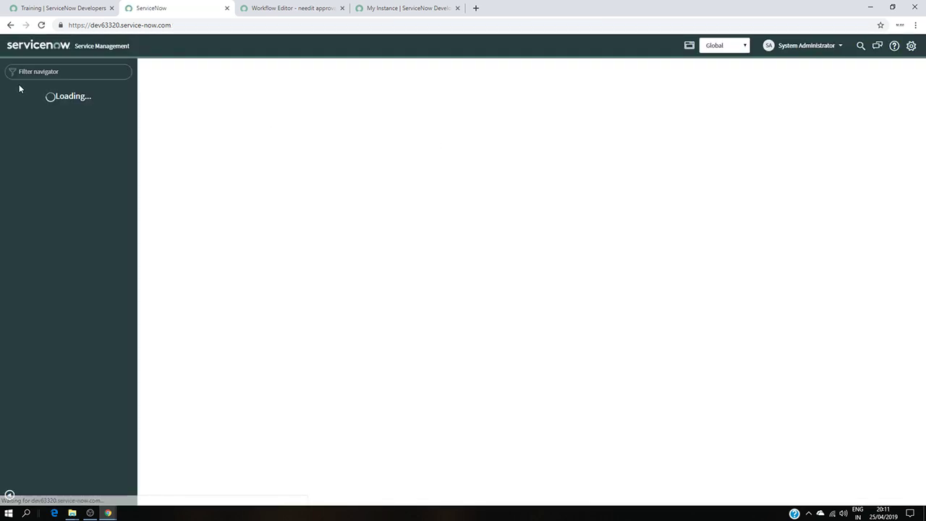
Find the NeedIt modules and list all NeedIt records to check the approved request's State
type("n")
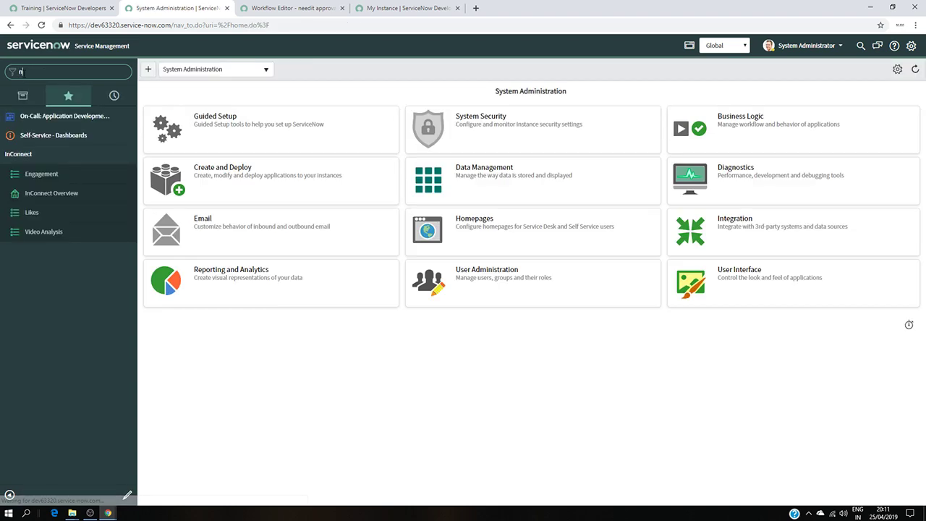
type("eedit")
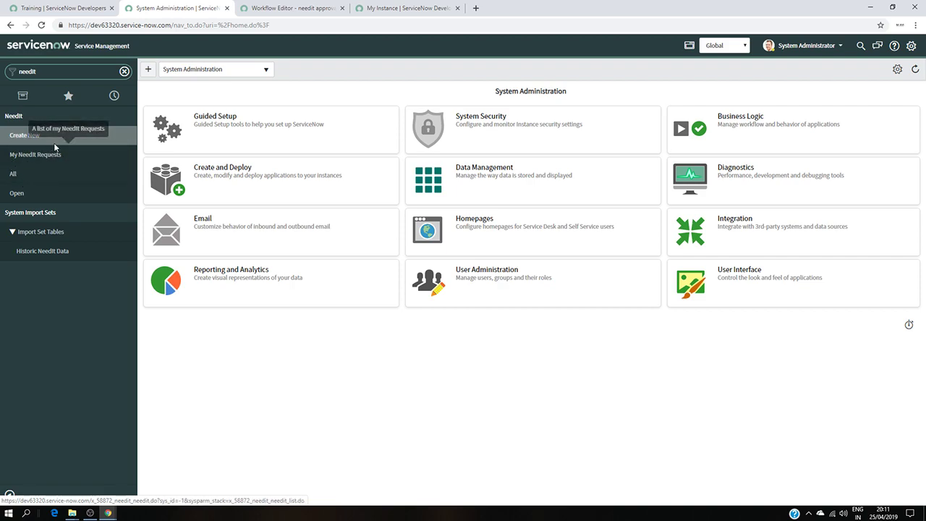
left_click(29, 178)
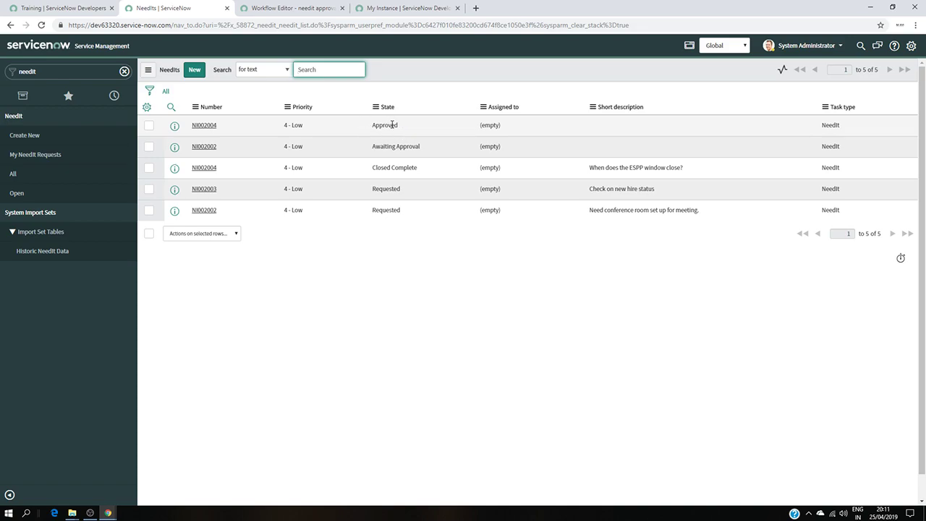
Glance over the needit approval1 workflow, start a new NeedIt record and fill Requested for with the test employee's name
left_click(293, 8)
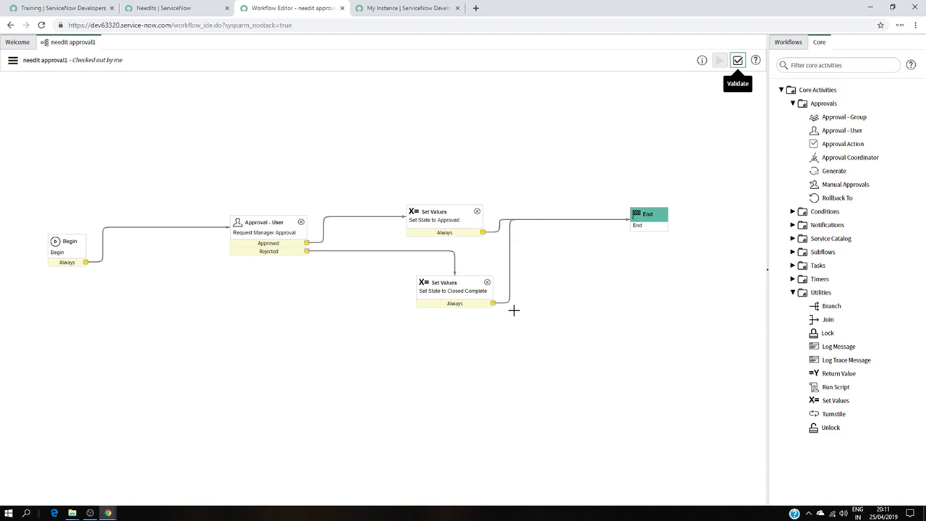
left_click(168, 6)
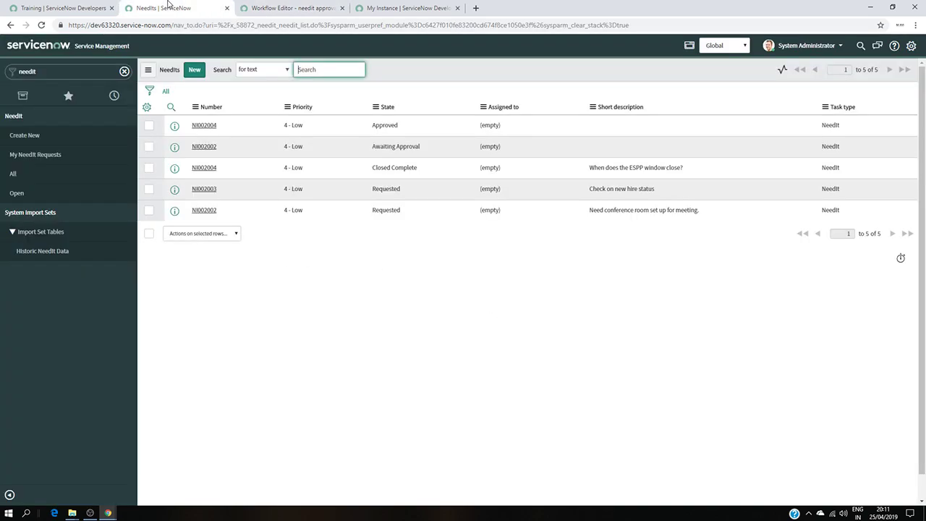
left_click(68, 136)
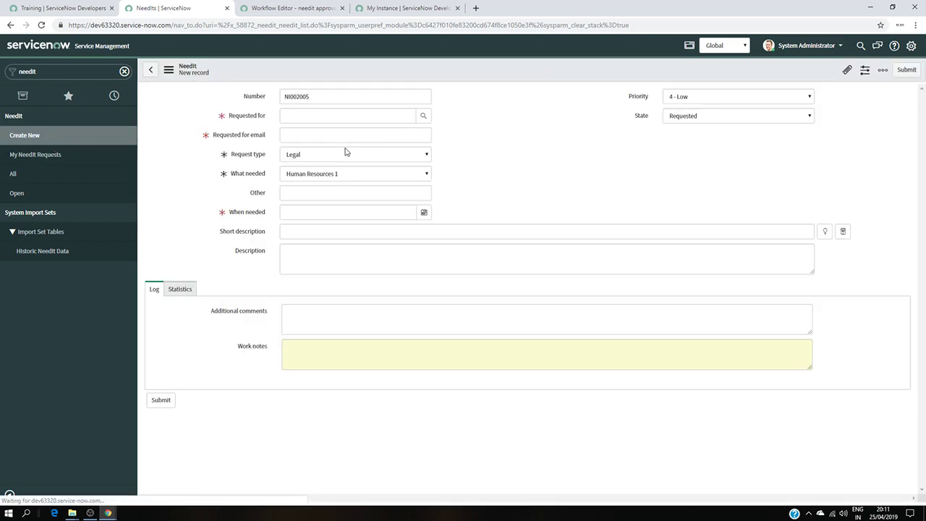
left_click_drag(341, 115, 217, 123)
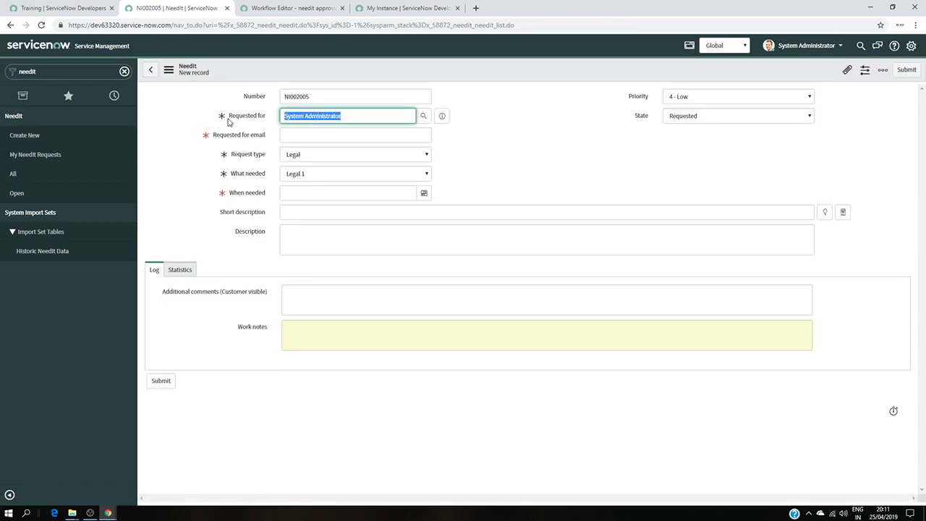
type("ade")
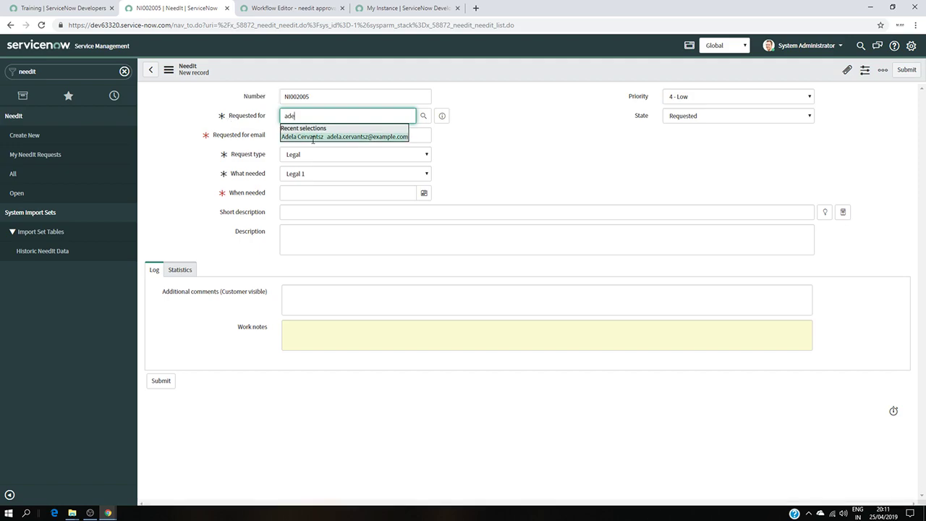
left_click(312, 137)
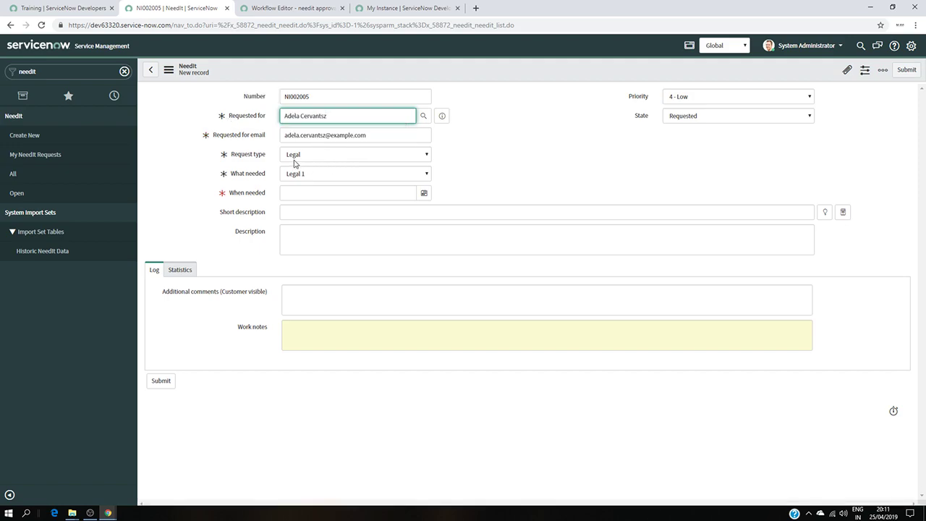
Set When needed to 2019-04-30 and State to Awaiting Approval on the new NeedIt record and submit it
left_click(424, 193)
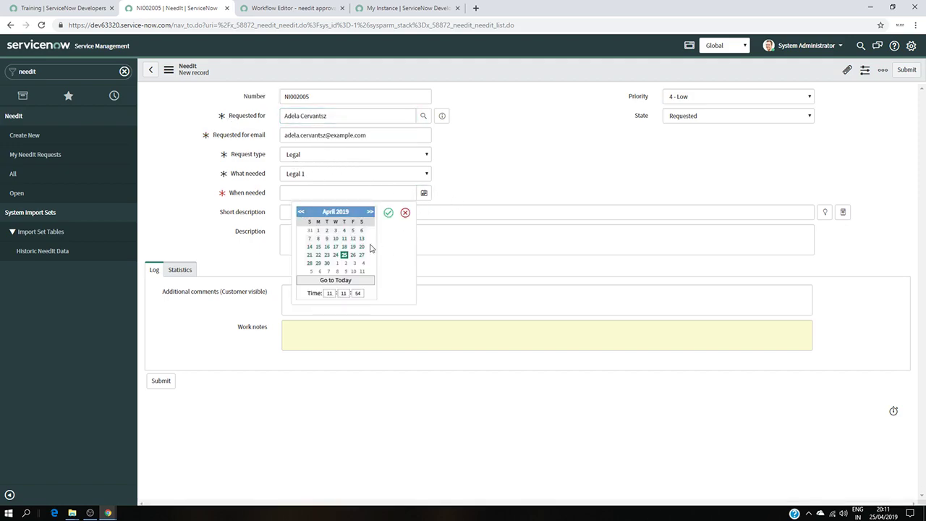
left_click(327, 263)
left_click(389, 212)
left_click(712, 117)
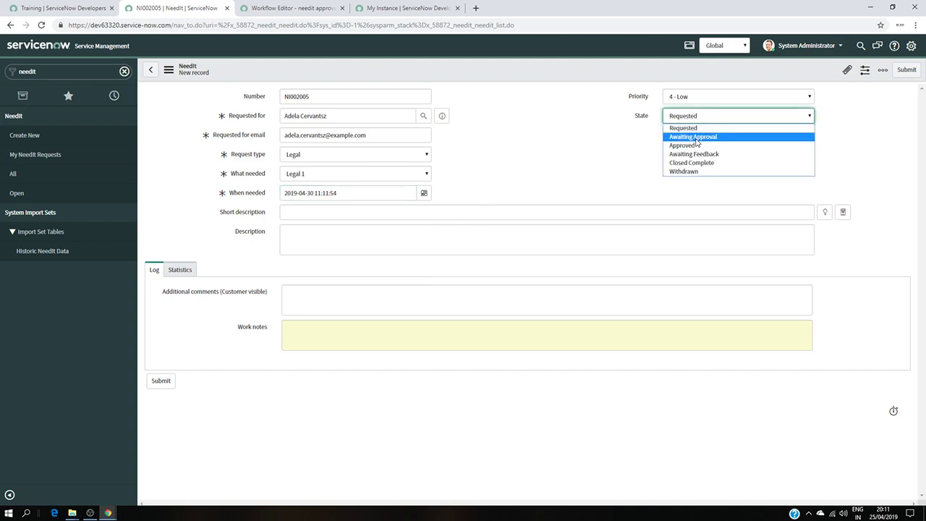
left_click(692, 136)
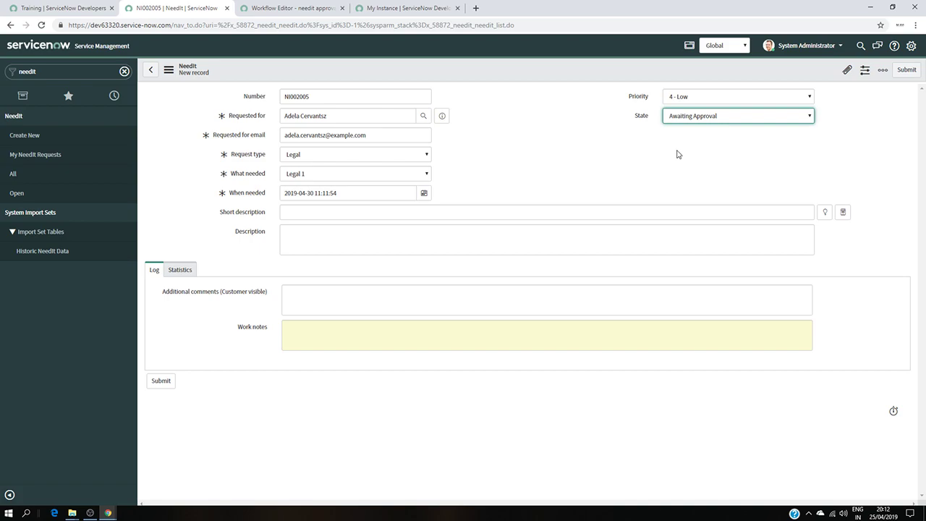
left_click(906, 70)
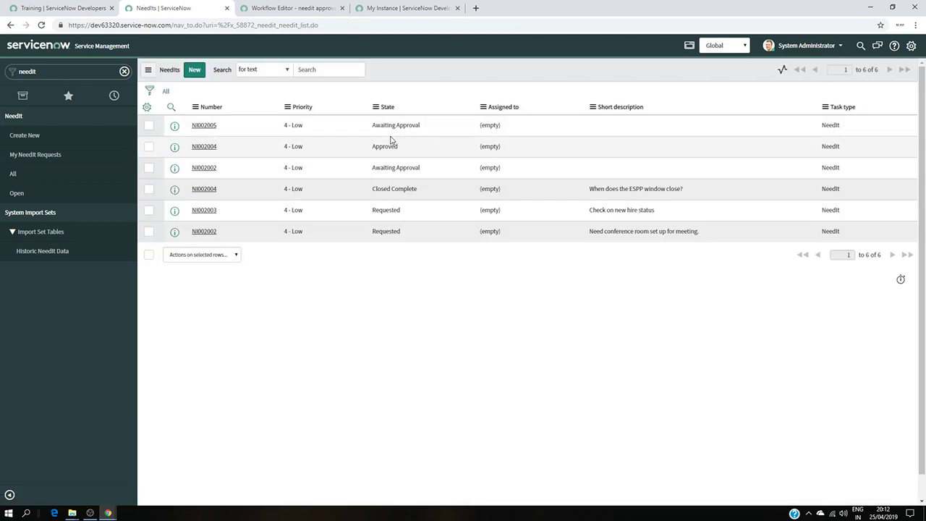
Impersonate the approving manager and open their My Approvals list among the Service Desk modules
left_click(801, 47)
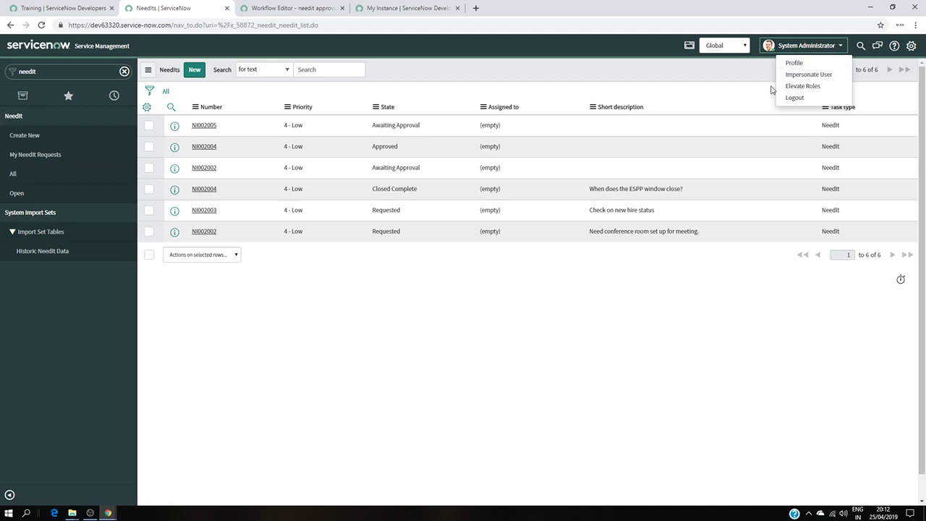
left_click(811, 75)
left_click(402, 172)
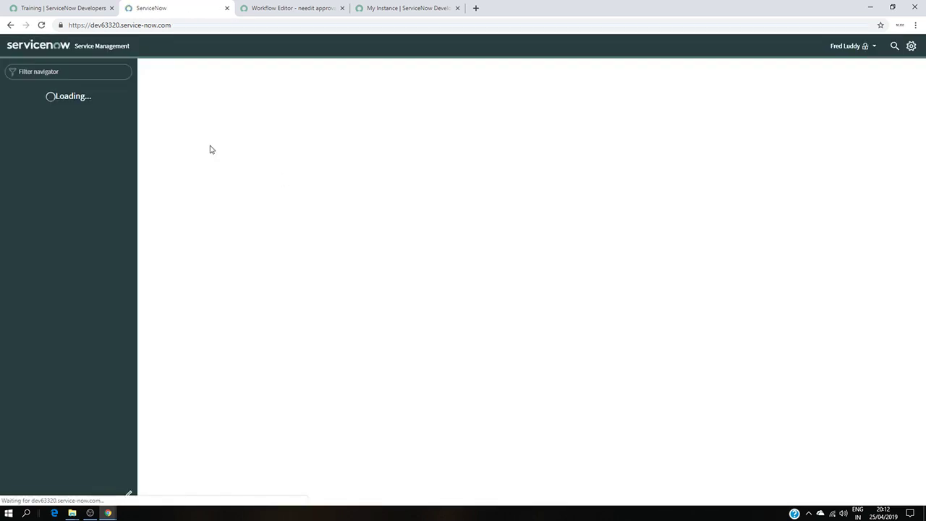
type("service desk")
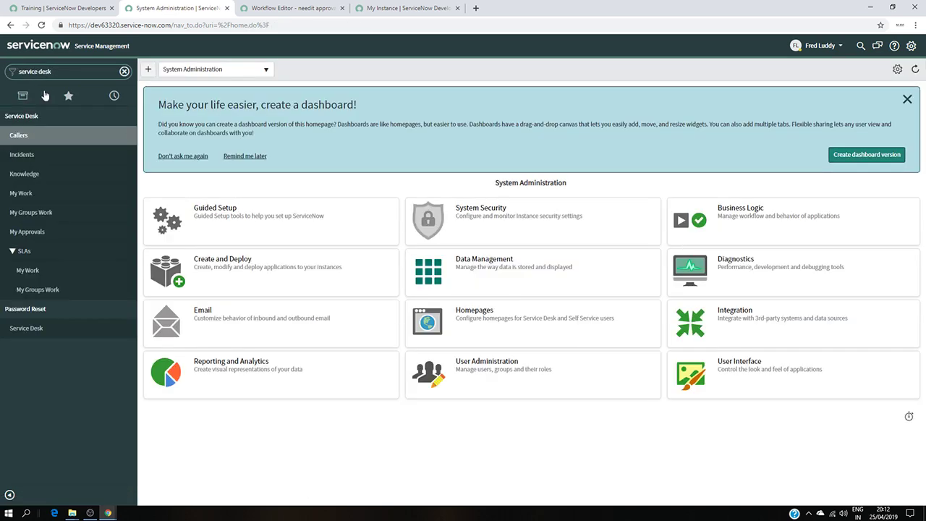
left_click(48, 231)
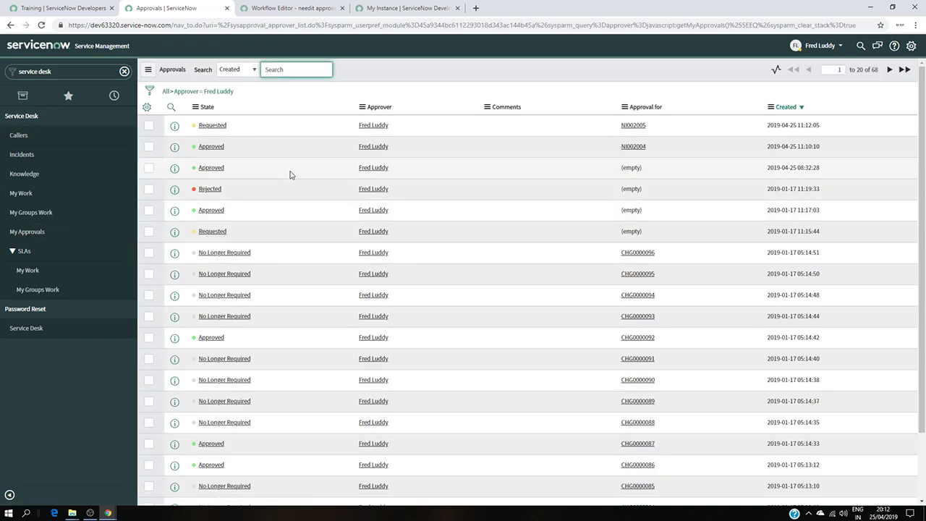
Open the newest requested approval, for the just submitted NeedIt record, and reject it with the comment "test"
left_click(207, 127)
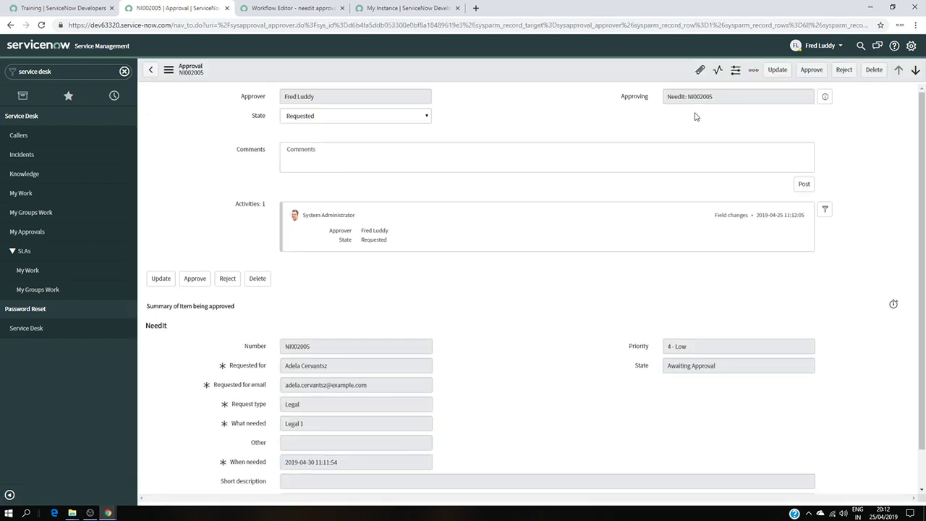
left_click(843, 69)
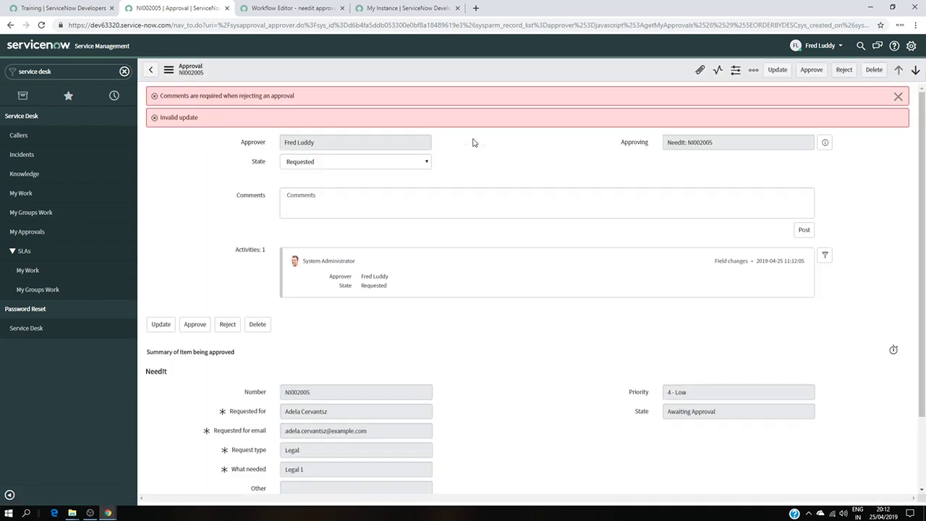
left_click(312, 198)
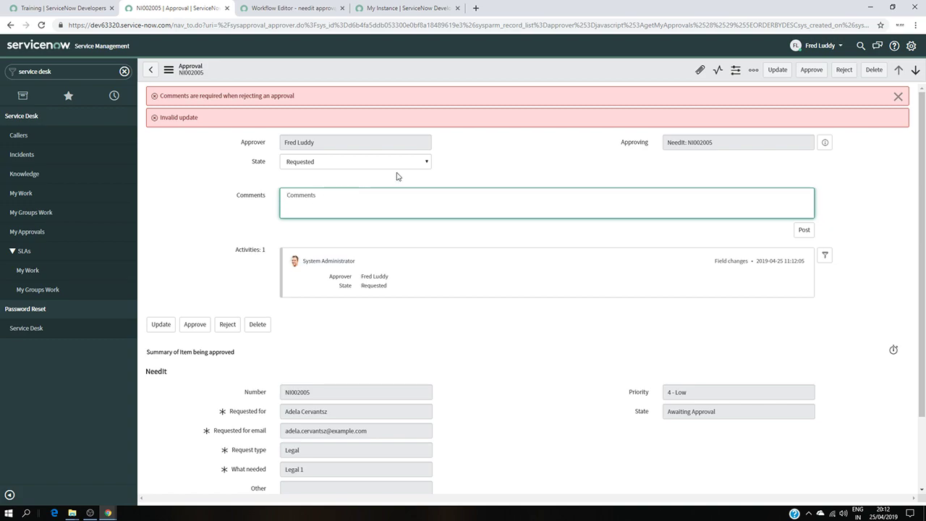
type("test")
left_click(845, 69)
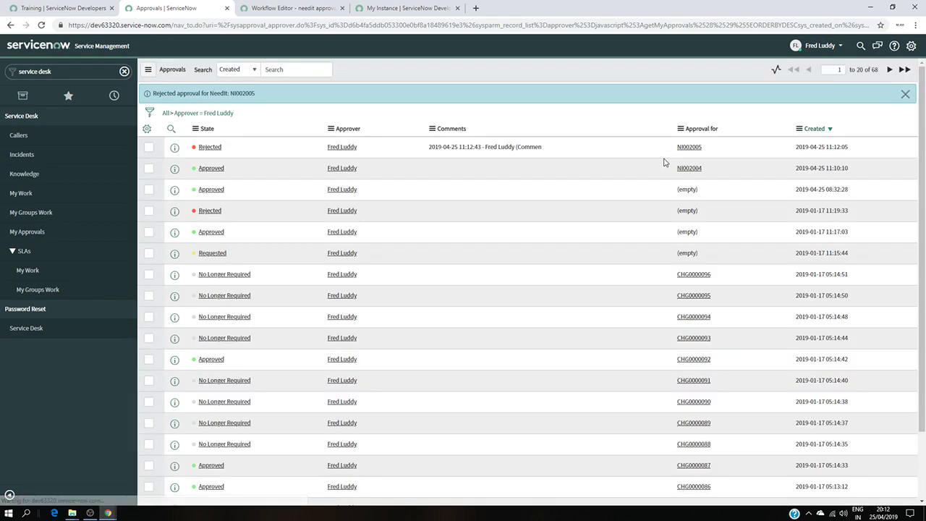
Switch the impersonation back to System Administrator and list all NeedIt records to check the rejected request's State
left_click(818, 45)
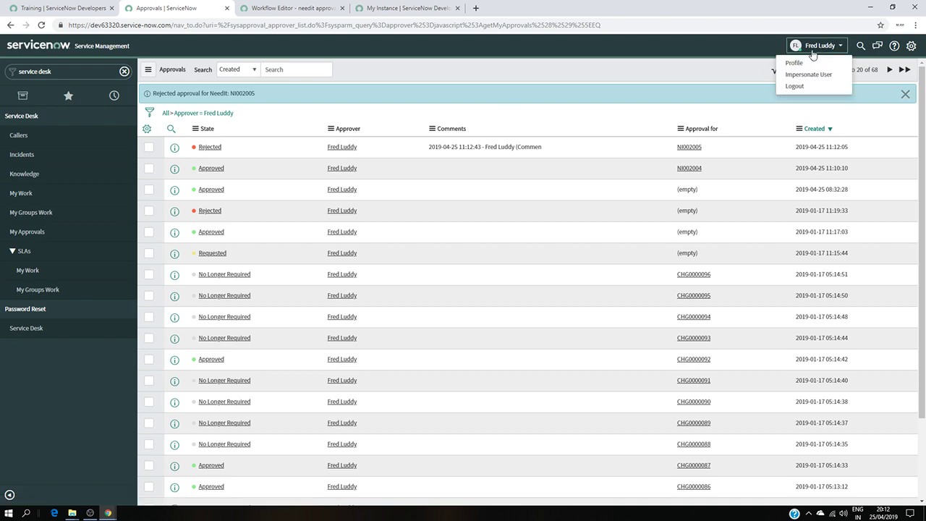
left_click(807, 73)
left_click(417, 139)
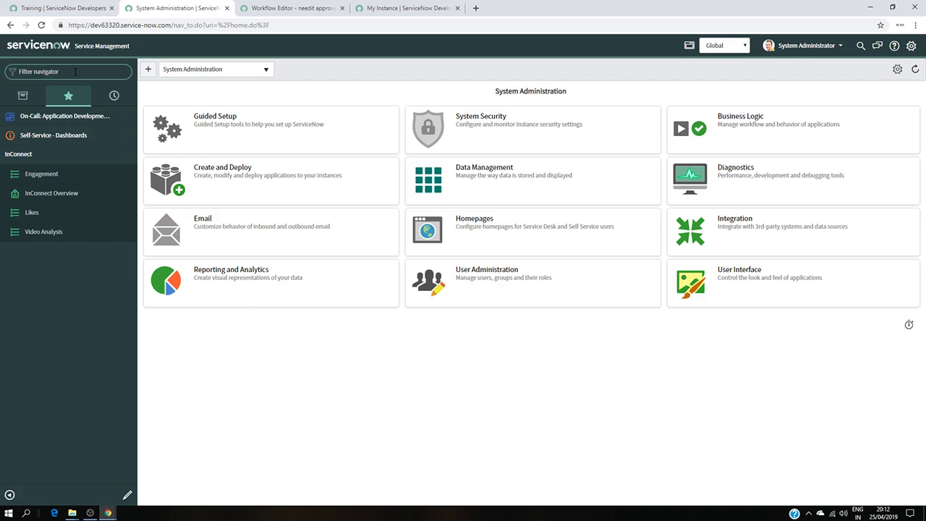
type("needit")
left_click(76, 176)
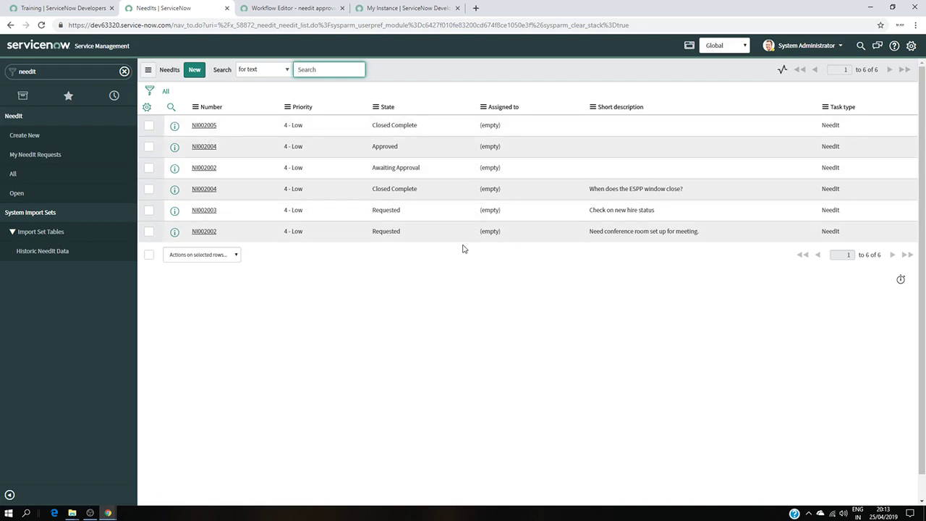
Return to the Workflow Editor and examine the published Change Request - Emergency and Change Request - Emergency change tasks workflows
left_click(109, 513)
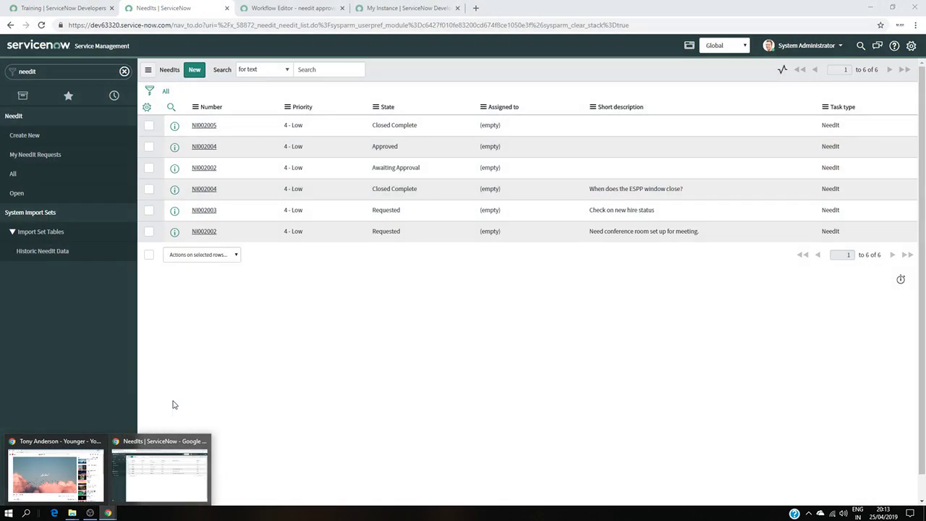
left_click(245, 8)
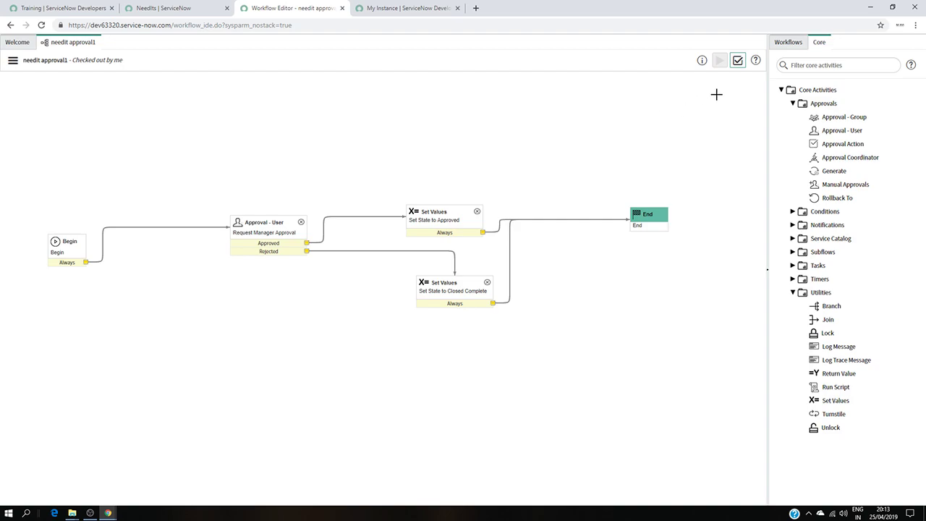
left_click(789, 42)
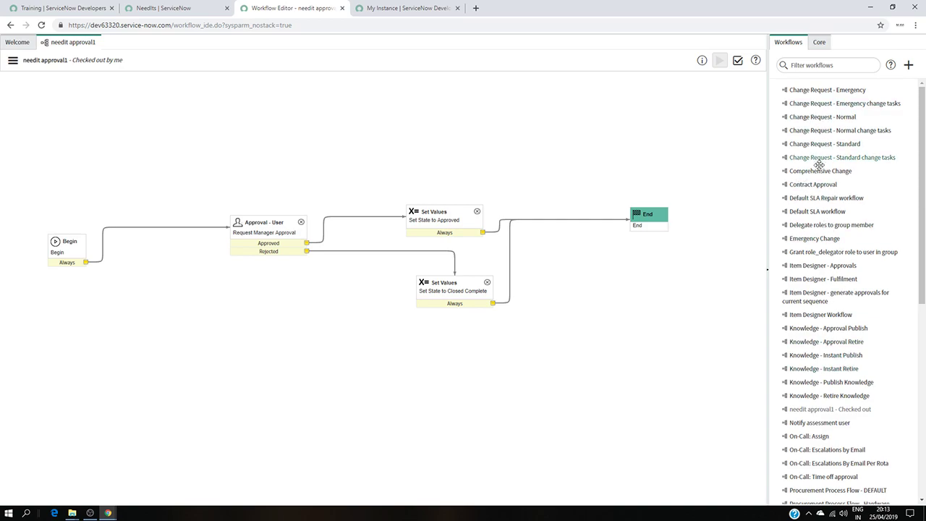
left_click(829, 105)
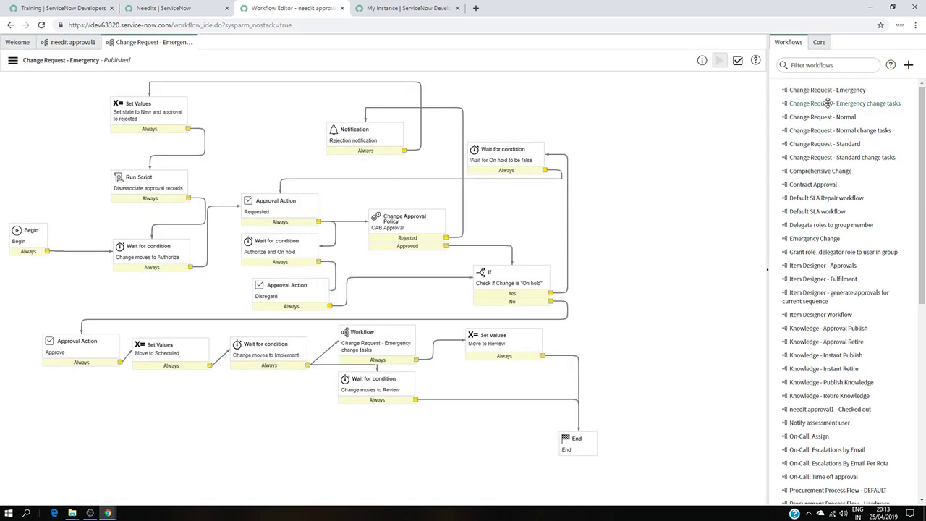
left_click(828, 104)
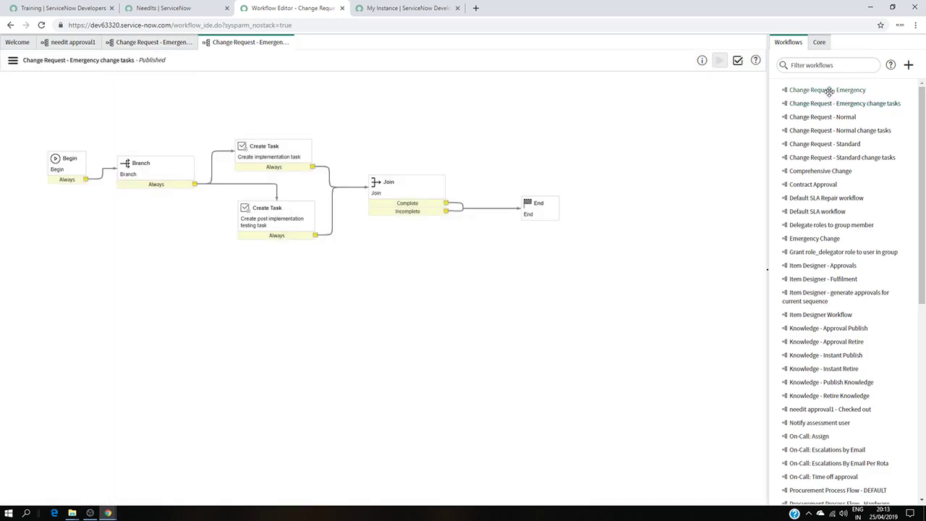
left_click(829, 91)
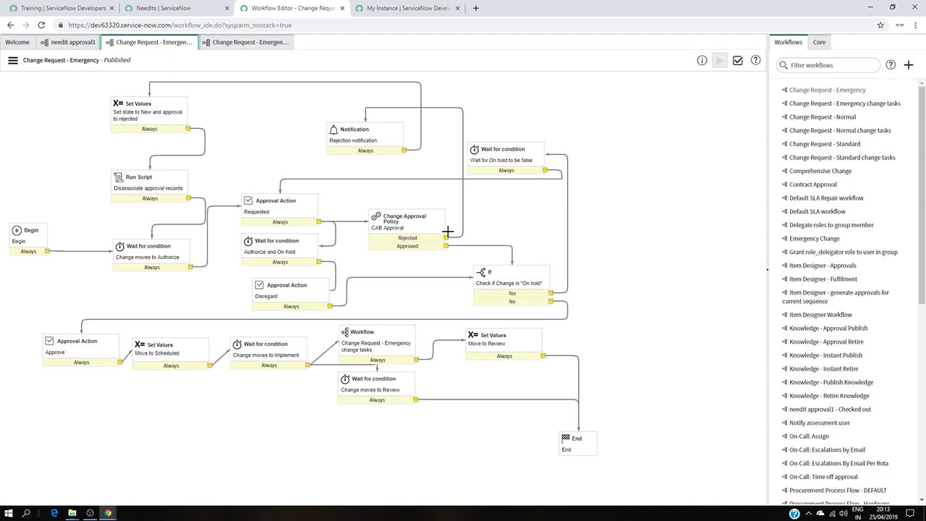
left_click(90, 513)
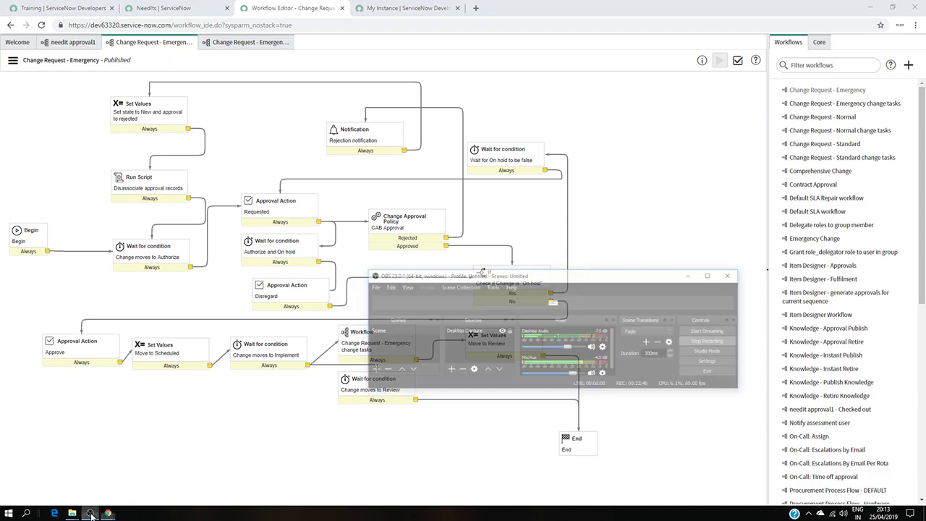